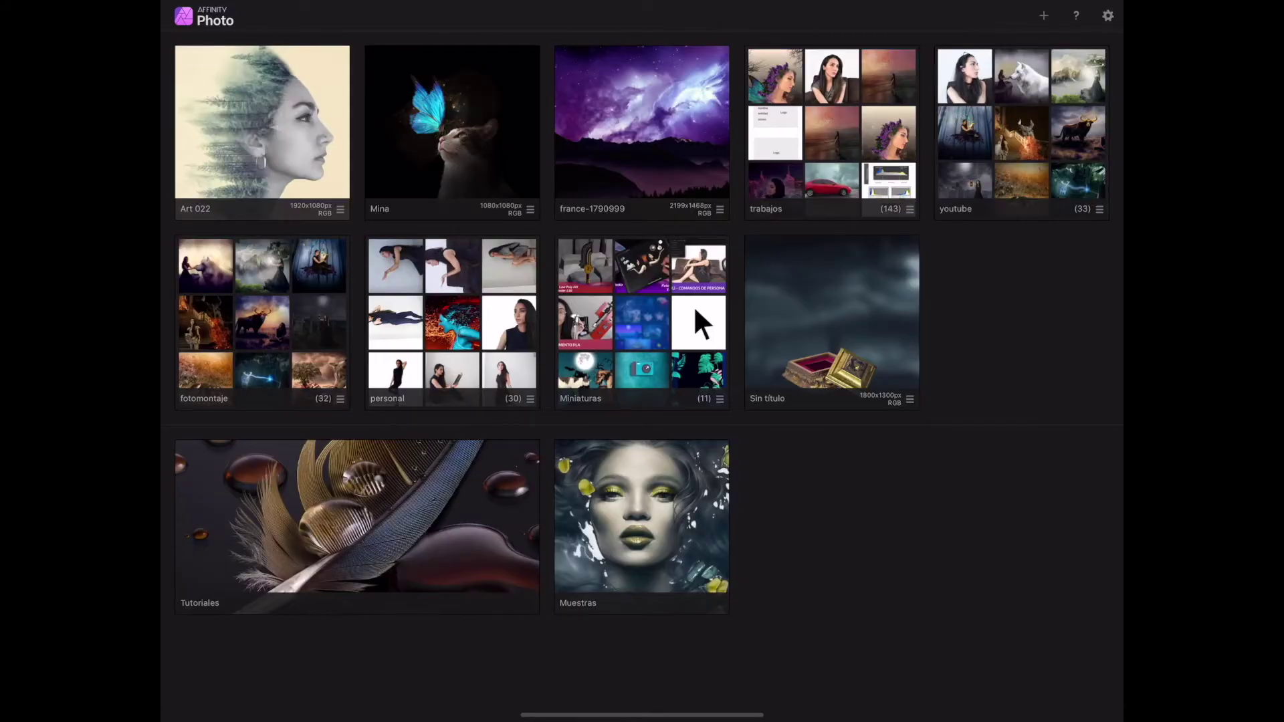
- Open the DSC_0624 woman-on-sofa portrait from the personal gallery folder
{"action": "left_click", "coordinate": [453, 315]}
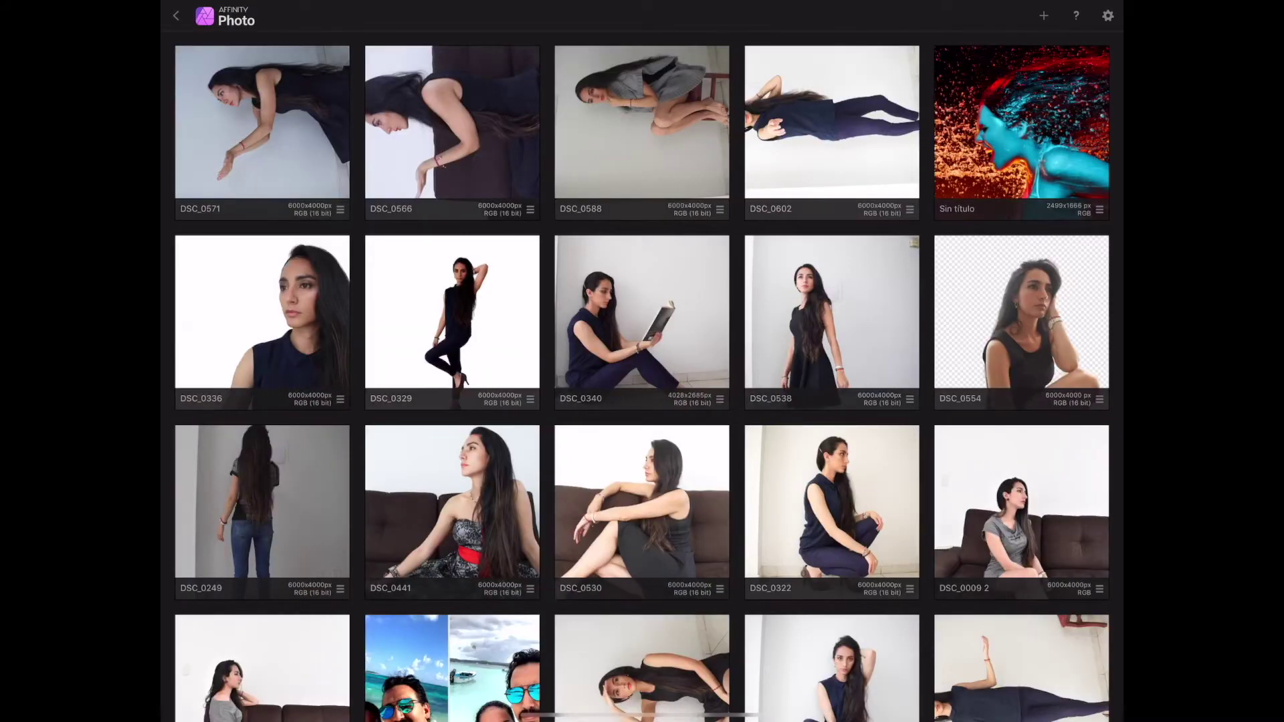
{"action": "scroll", "coordinate": [643, 362], "scroll_direction": "down", "scroll_amount": 3}
{"action": "scroll", "coordinate": [642, 362], "scroll_direction": "down", "scroll_amount": 2}
{"action": "scroll", "coordinate": [643, 361], "scroll_direction": "down", "scroll_amount": 5}
{"action": "scroll", "coordinate": [642, 362], "scroll_direction": "down", "scroll_amount": 2}
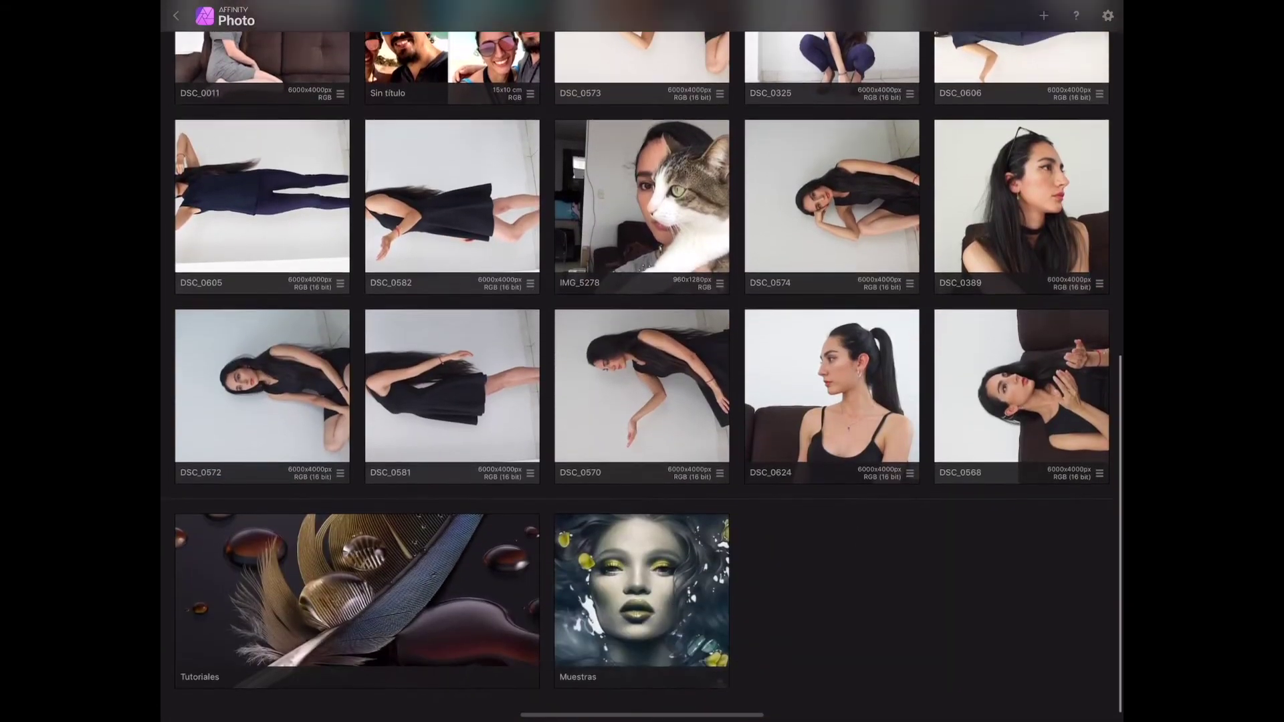
{"action": "left_click", "coordinate": [832, 386]}
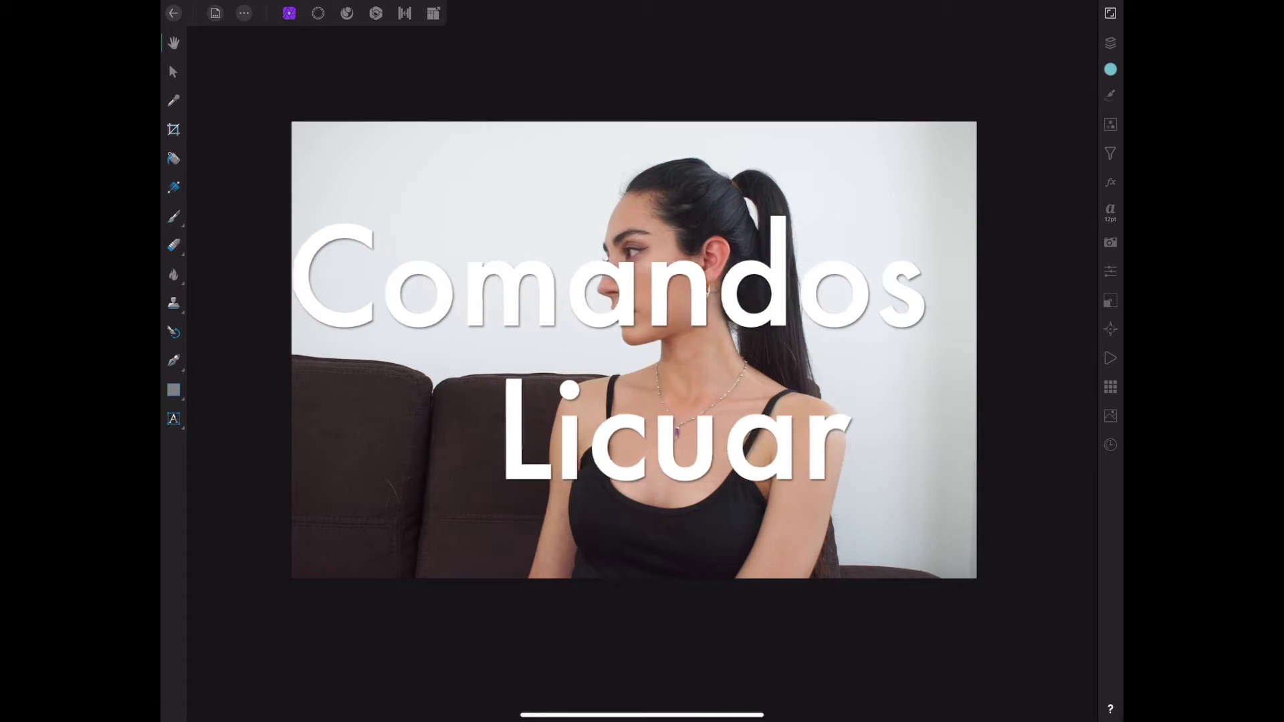
- Enter the Liquify Persona and show its ... mesh and mask menu
{"action": "left_click", "coordinate": [347, 13]}
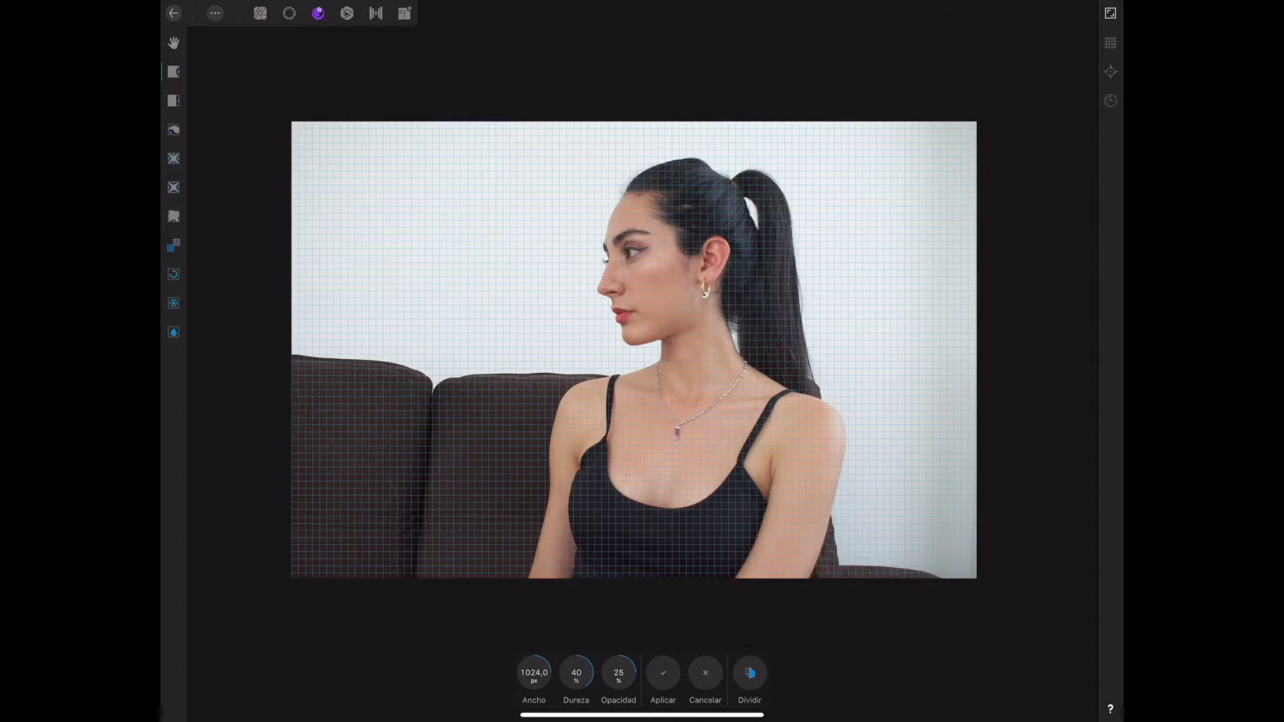
{"action": "left_click", "coordinate": [214, 13]}
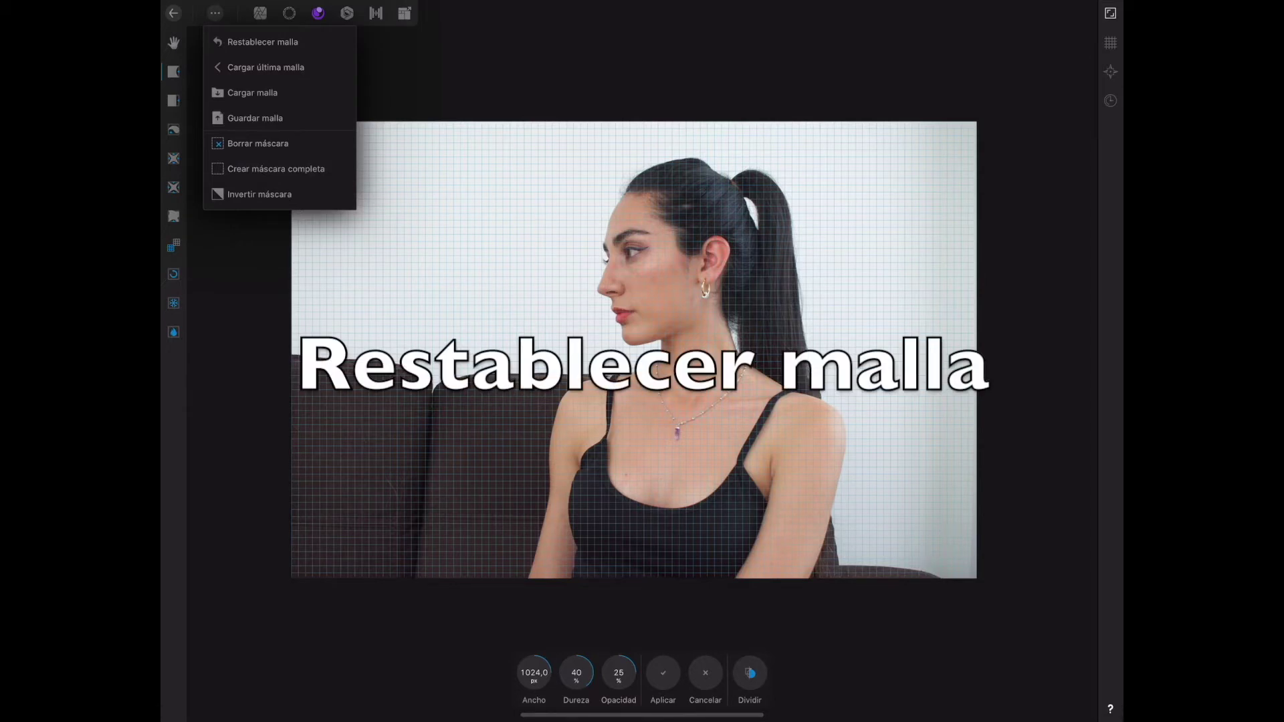
- Warp the ponytail upward, the sofa's top edge into waves, and the back outline inward
{"action": "left_click", "coordinate": [780, 281]}
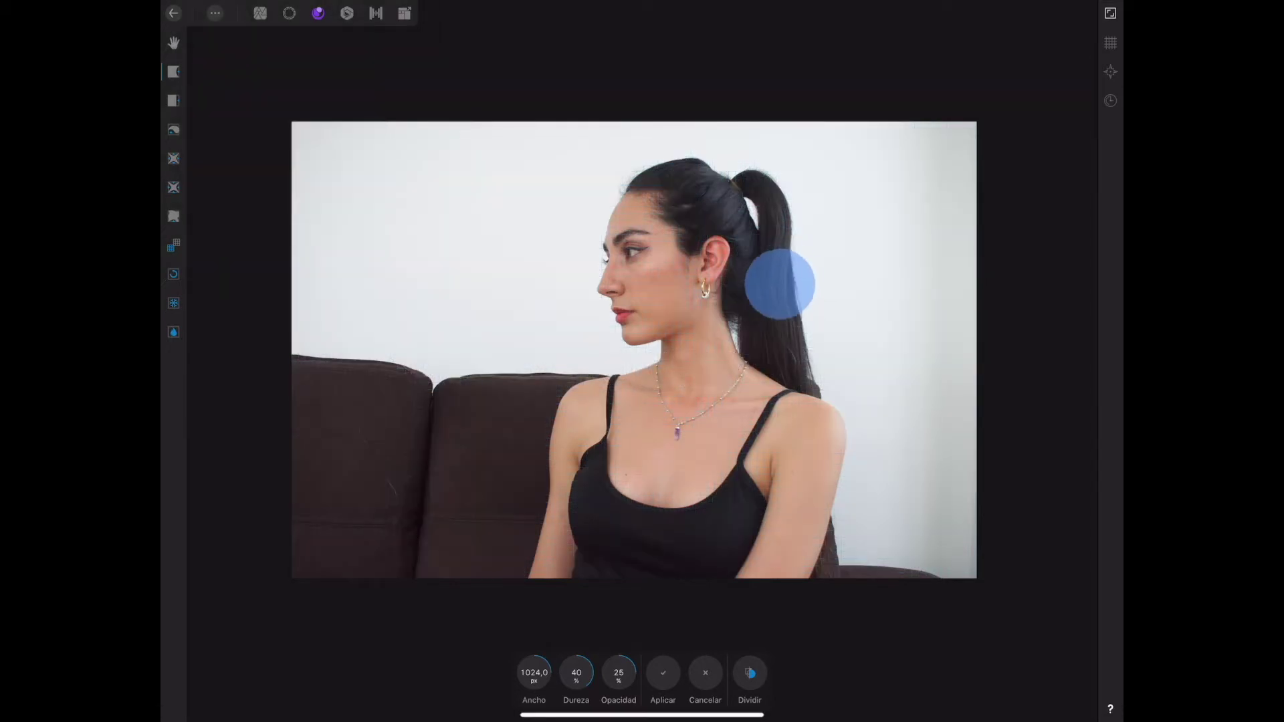
{"action": "left_click_drag", "start_coordinate": [774, 260], "coordinate": [691, 163]}
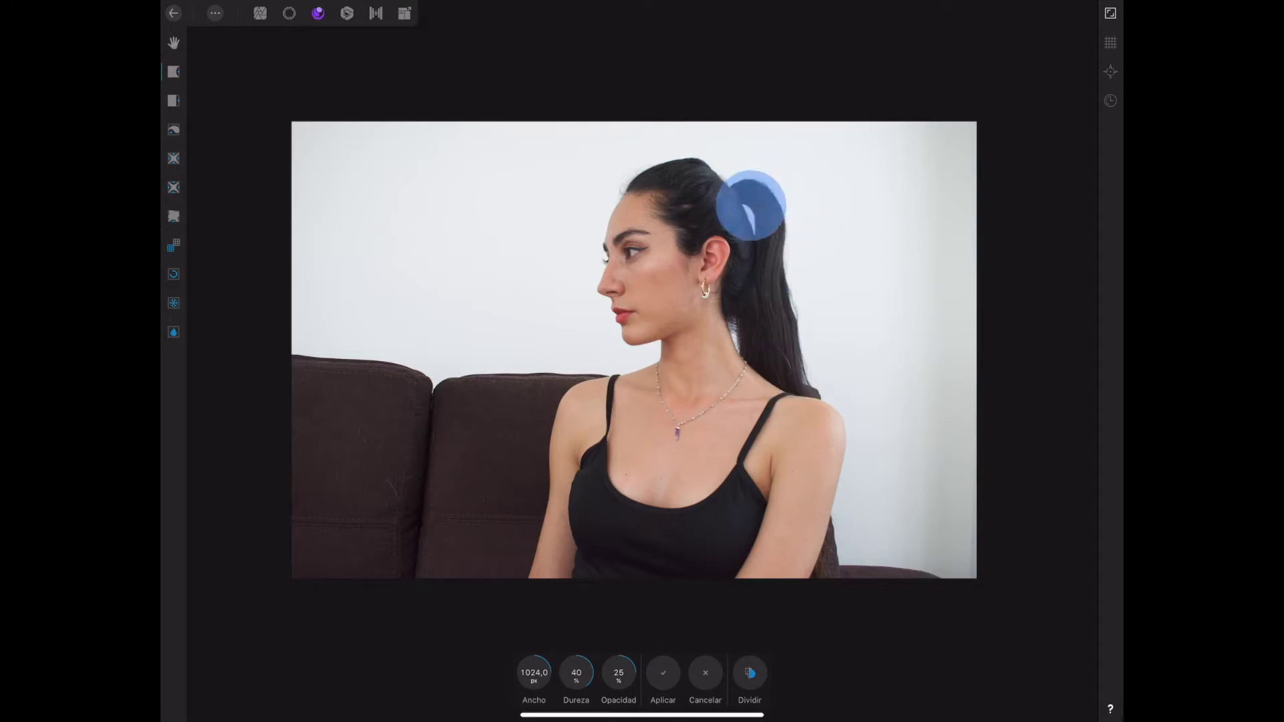
{"action": "left_click_drag", "start_coordinate": [502, 401], "coordinate": [501, 428]}
{"action": "left_click_drag", "start_coordinate": [394, 422], "coordinate": [395, 448]}
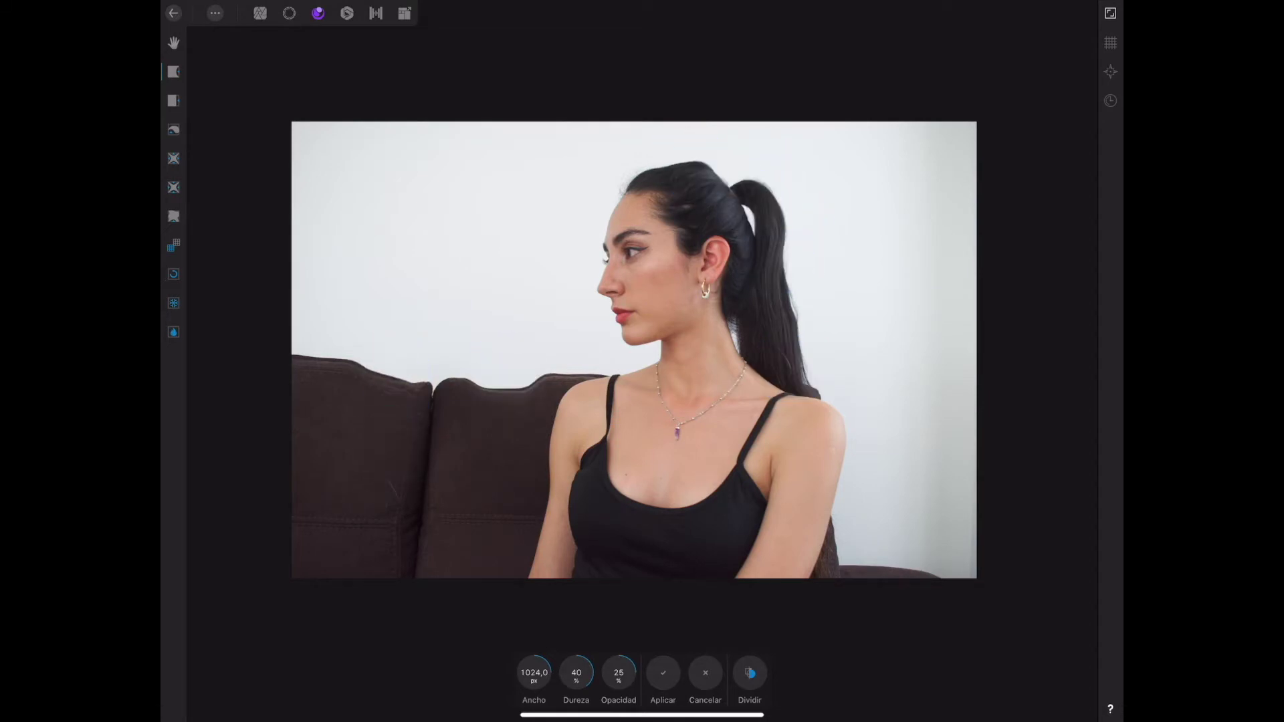
{"action": "left_click_drag", "start_coordinate": [846, 422], "coordinate": [826, 562]}
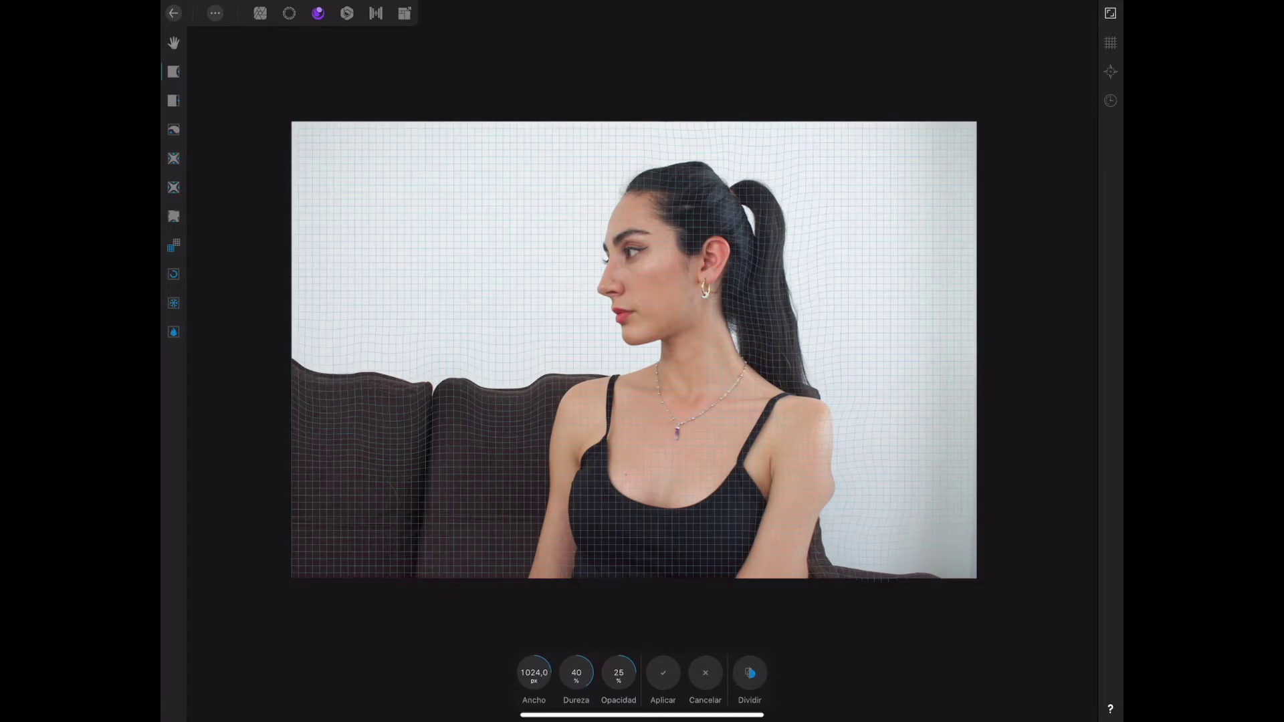
- Reset the Liquify mesh with Restablecer malla, removing all distortions
{"action": "left_click", "coordinate": [215, 13]}
{"action": "left_click", "coordinate": [239, 43]}
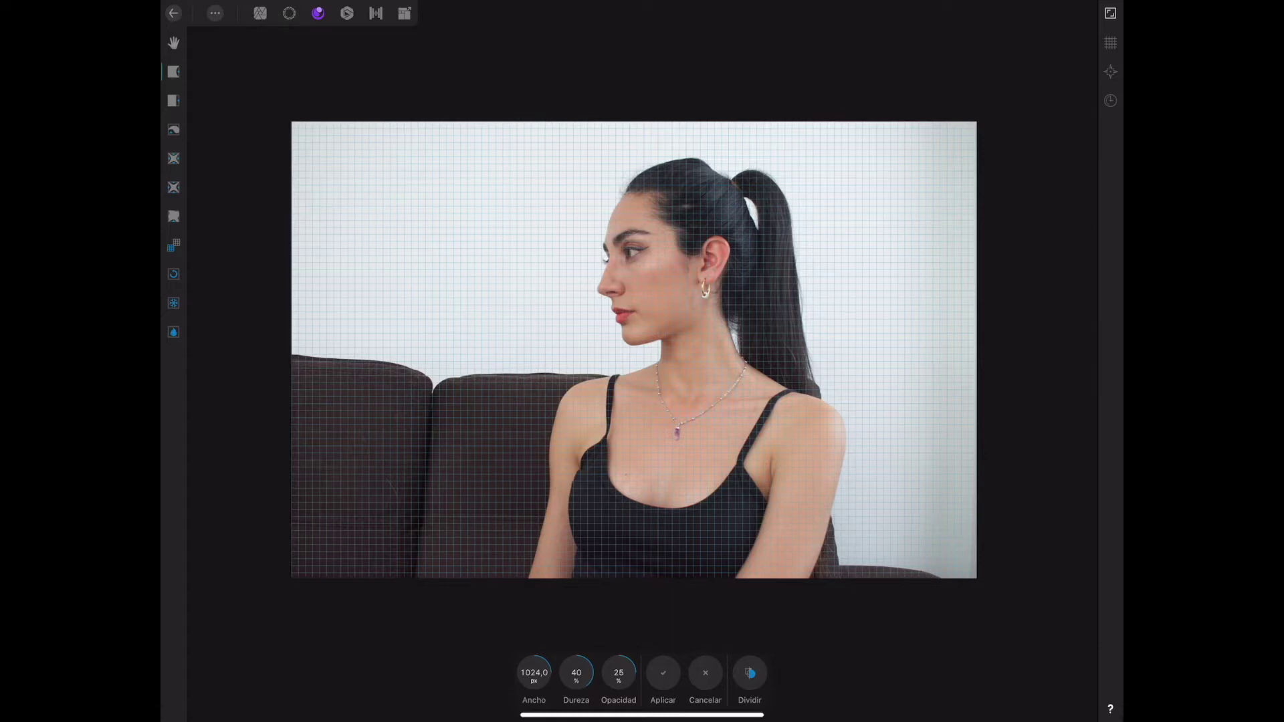
{"action": "left_click", "coordinate": [215, 13]}
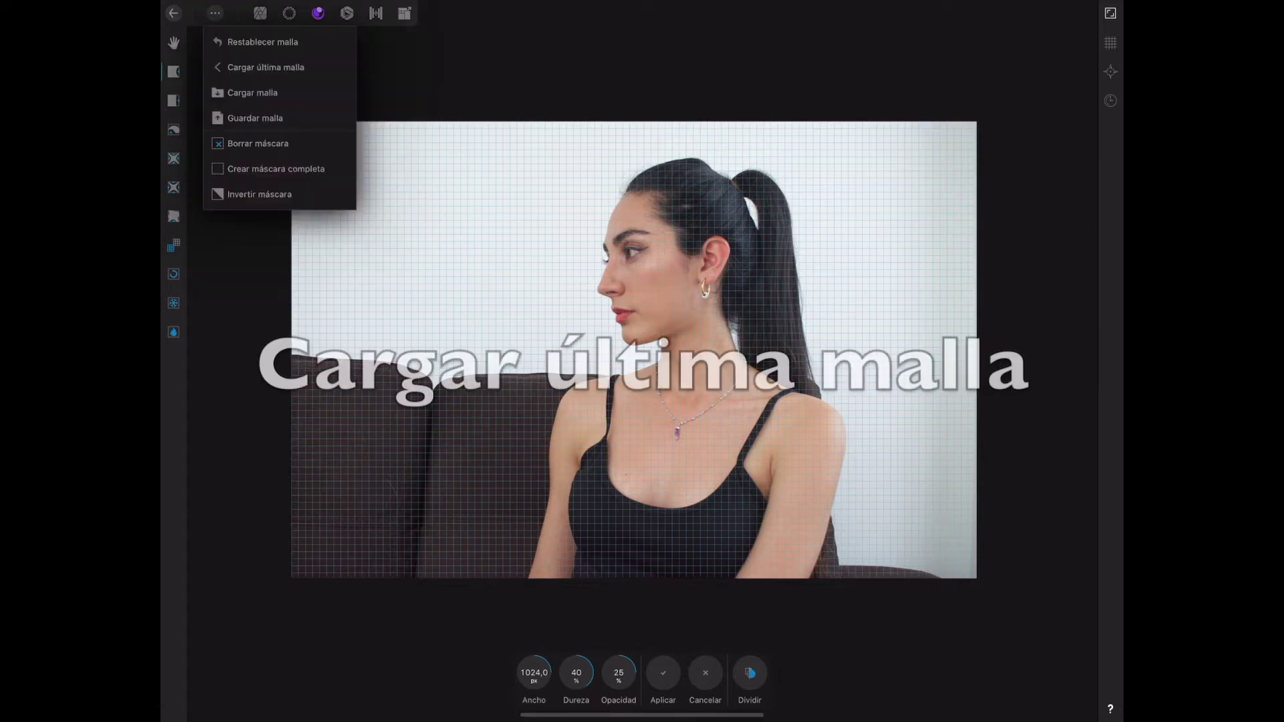
- Reload the last mesh, warp the sofa's top edge upward, and apply the Liquify
{"action": "left_click", "coordinate": [488, 316]}
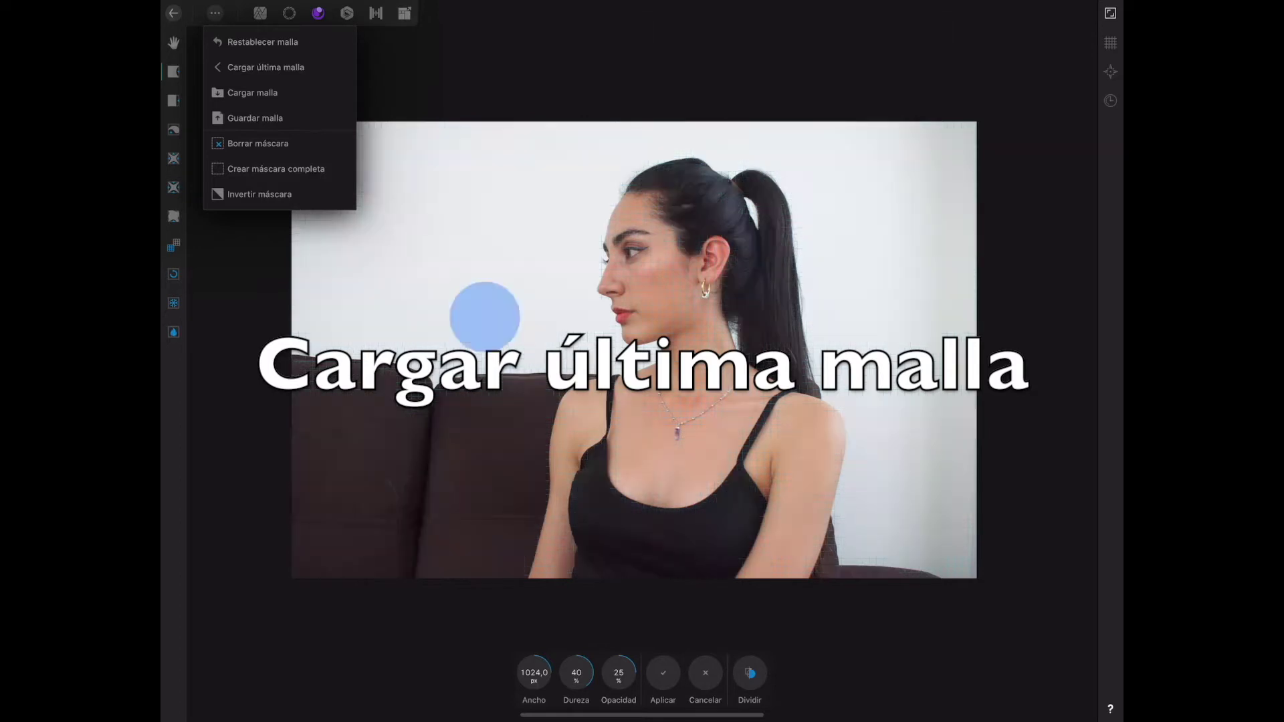
{"action": "mouse_move", "coordinate": [493, 436]}
{"action": "left_mouse_down"}
{"action": "mouse_move", "coordinate": [519, 372]}
{"action": "mouse_move", "coordinate": [527, 387]}
{"action": "mouse_move", "coordinate": [355, 359]}
{"action": "mouse_move", "coordinate": [299, 375]}
{"action": "left_mouse_up"}
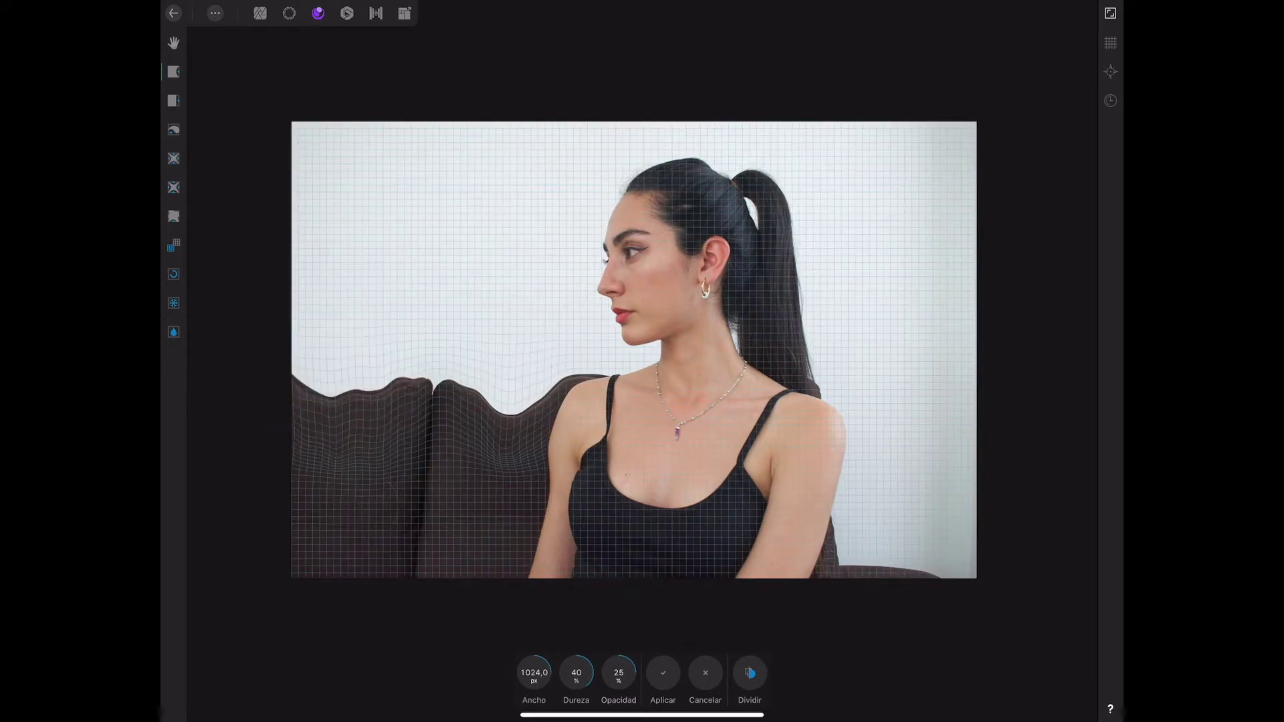
{"action": "left_click", "coordinate": [663, 672]}
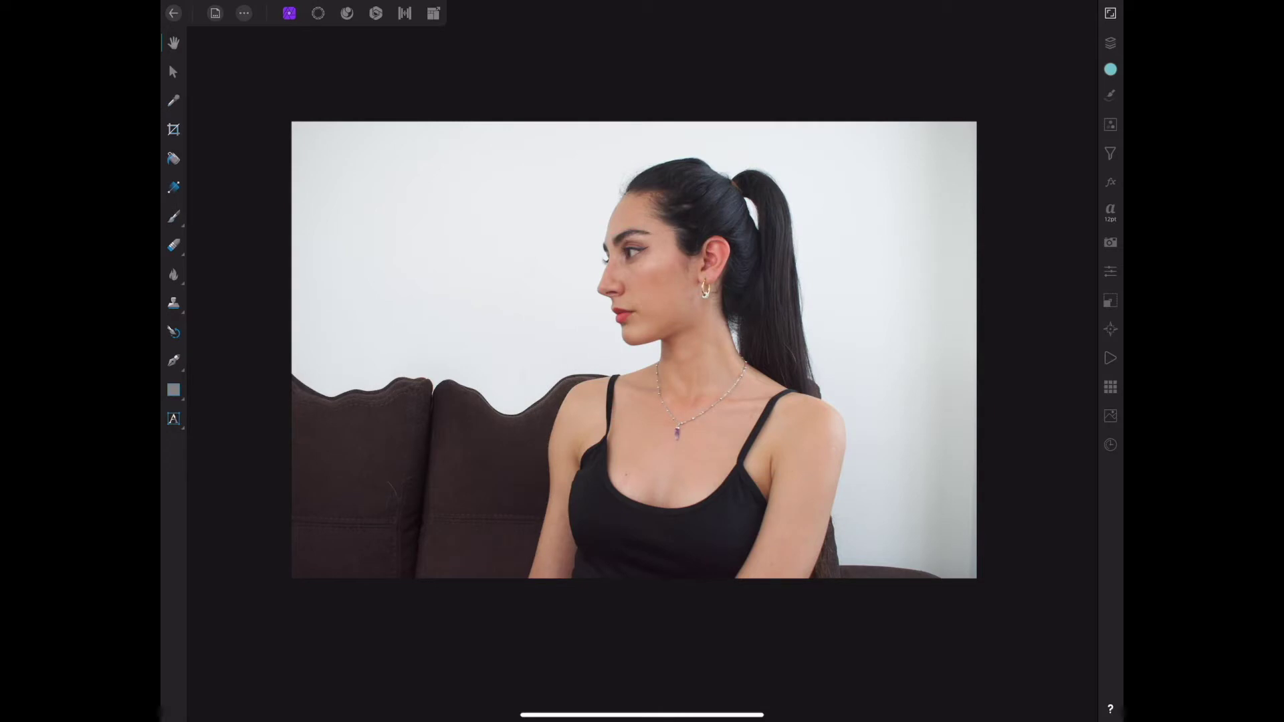
- Undo the applied sofa warp and return to the Liquify Persona
{"action": "key", "text": "ctrl+z"}
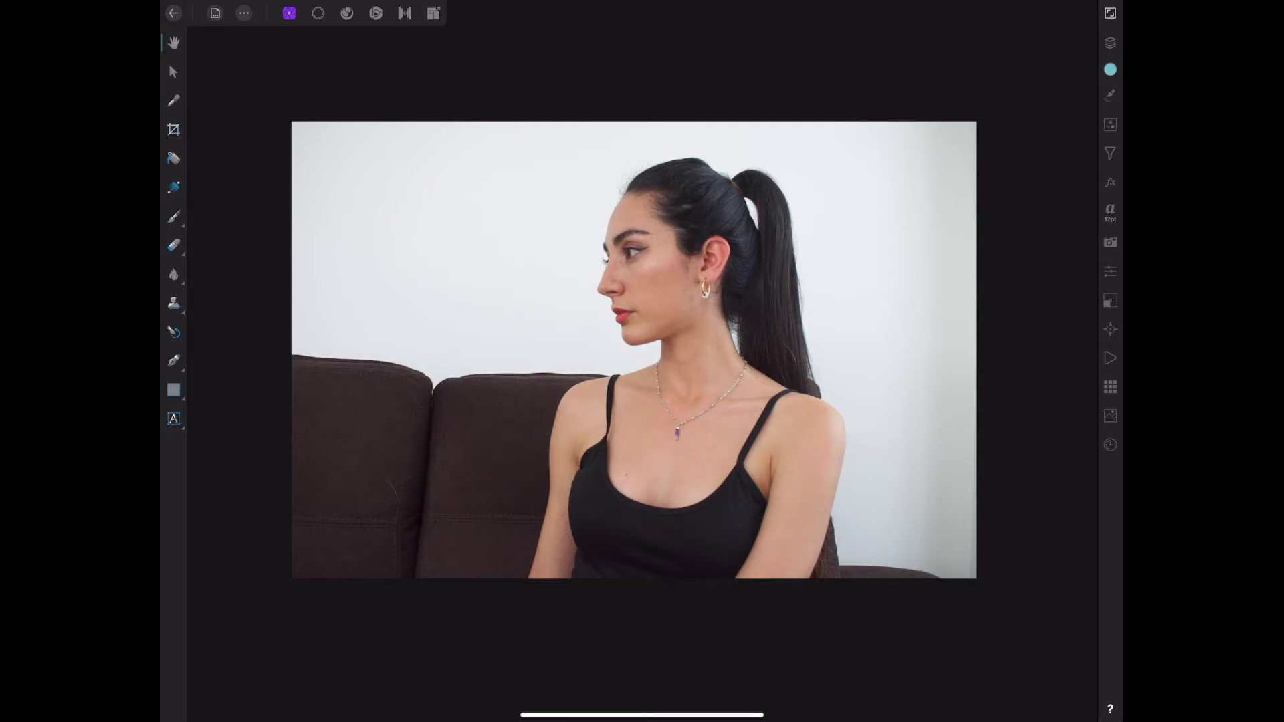
{"action": "key", "text": "ctrl+2"}
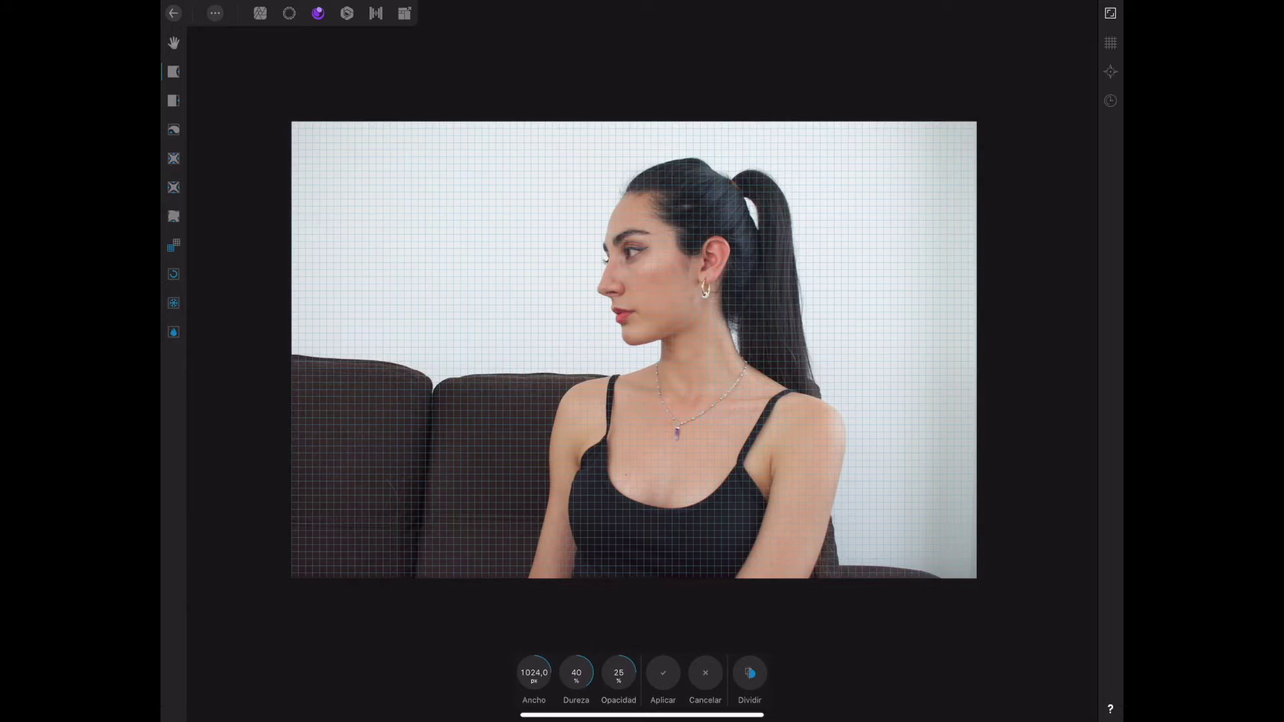
- Reload the last mesh, ease the sofa back, then load a saved mesh with Cargar malla
{"action": "left_click", "coordinate": [215, 13]}
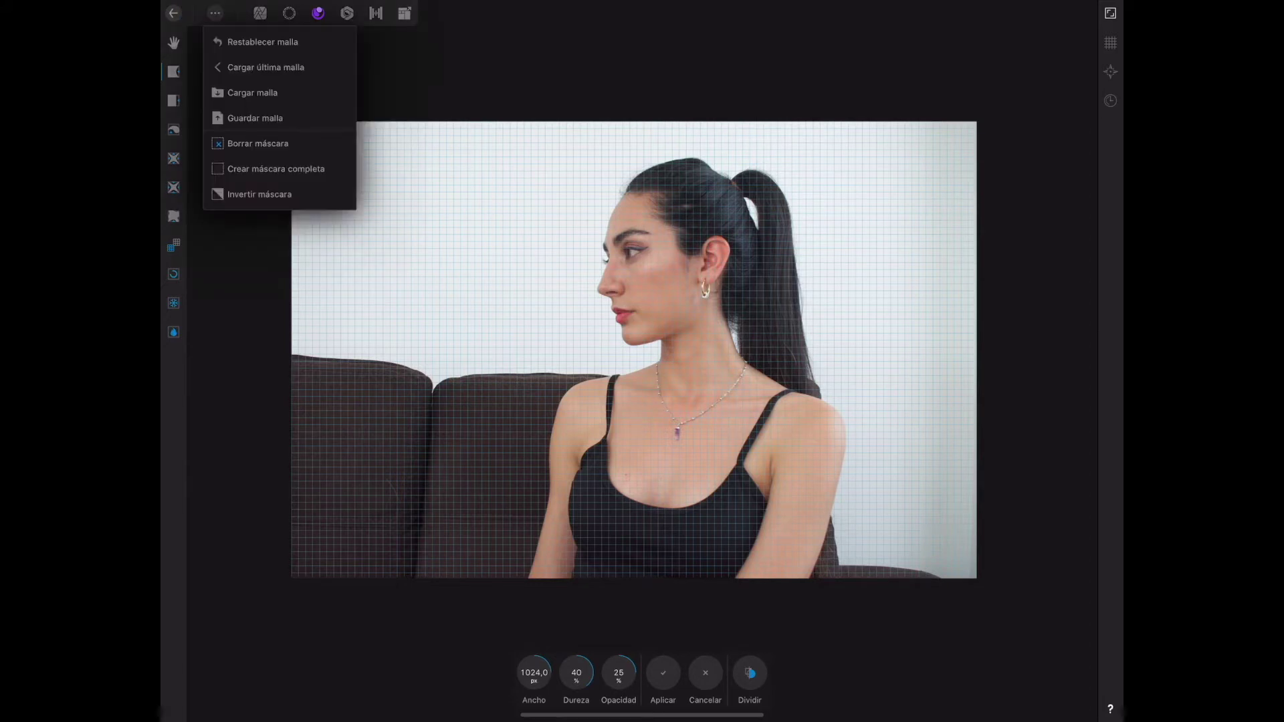
{"action": "left_click", "coordinate": [265, 67]}
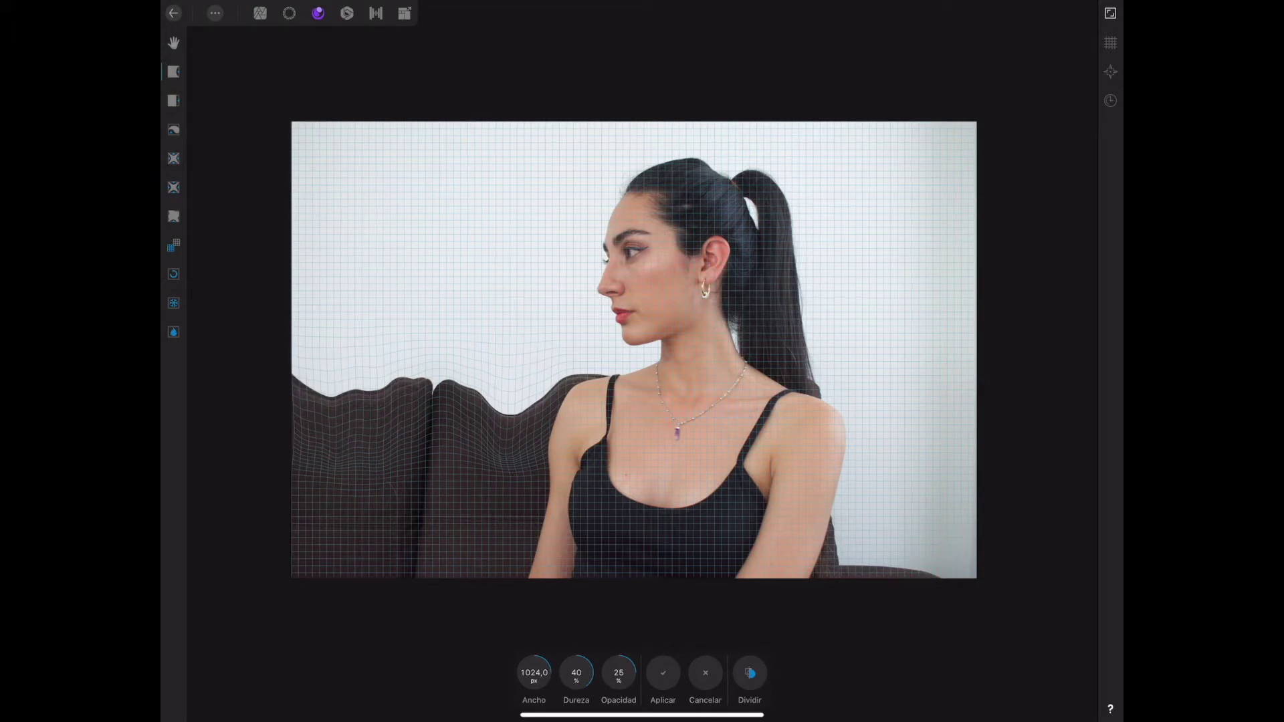
{"action": "left_click_drag", "start_coordinate": [374, 428], "coordinate": [444, 401]}
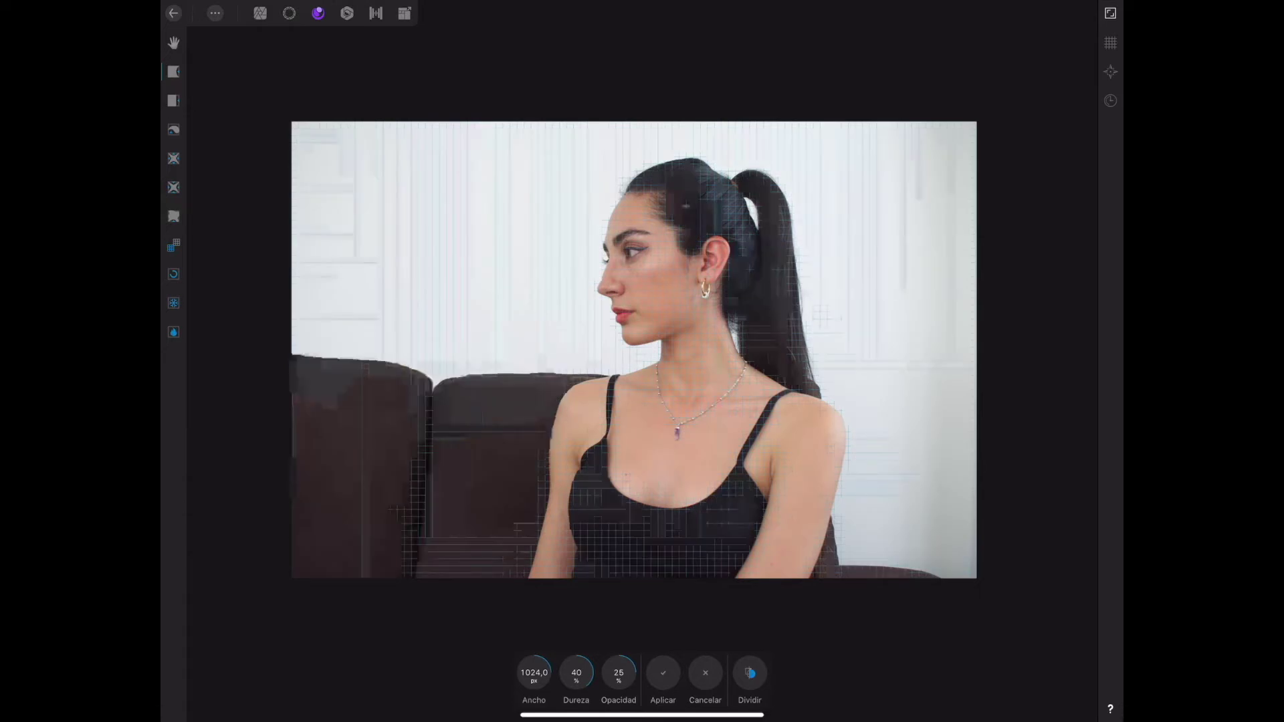
{"action": "left_click", "coordinate": [215, 13]}
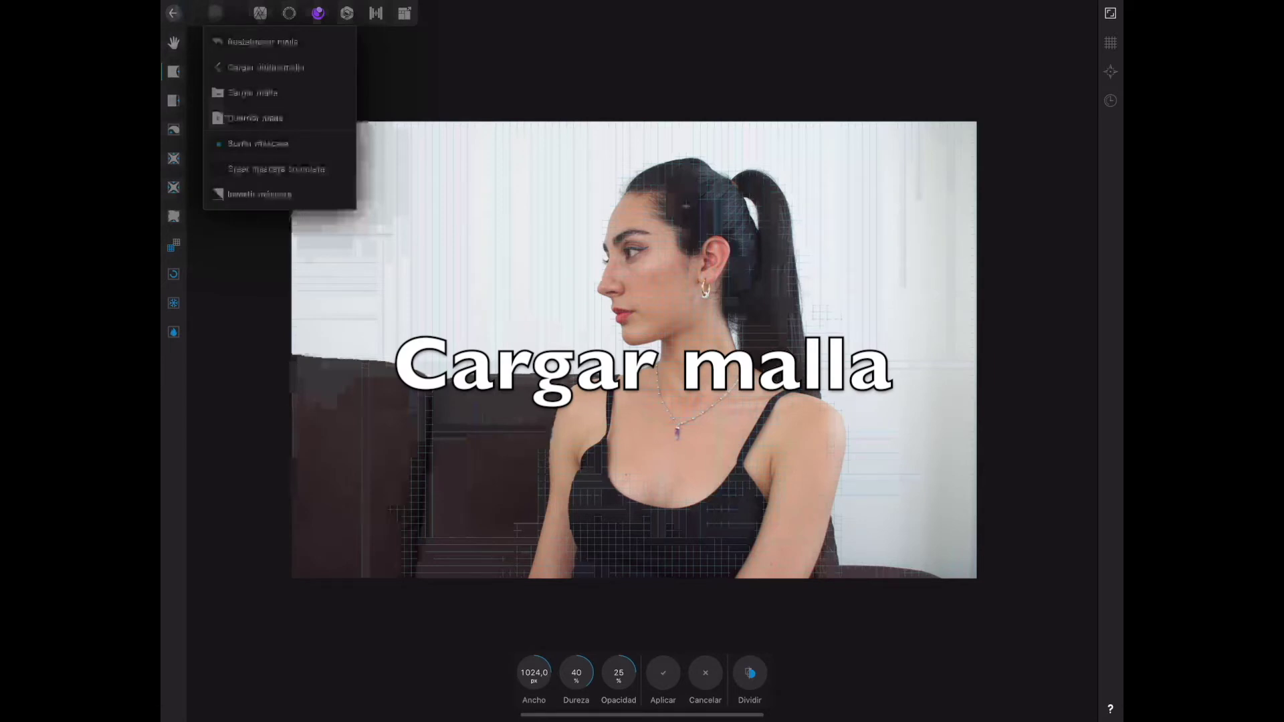
{"action": "left_click", "coordinate": [234, 93]}
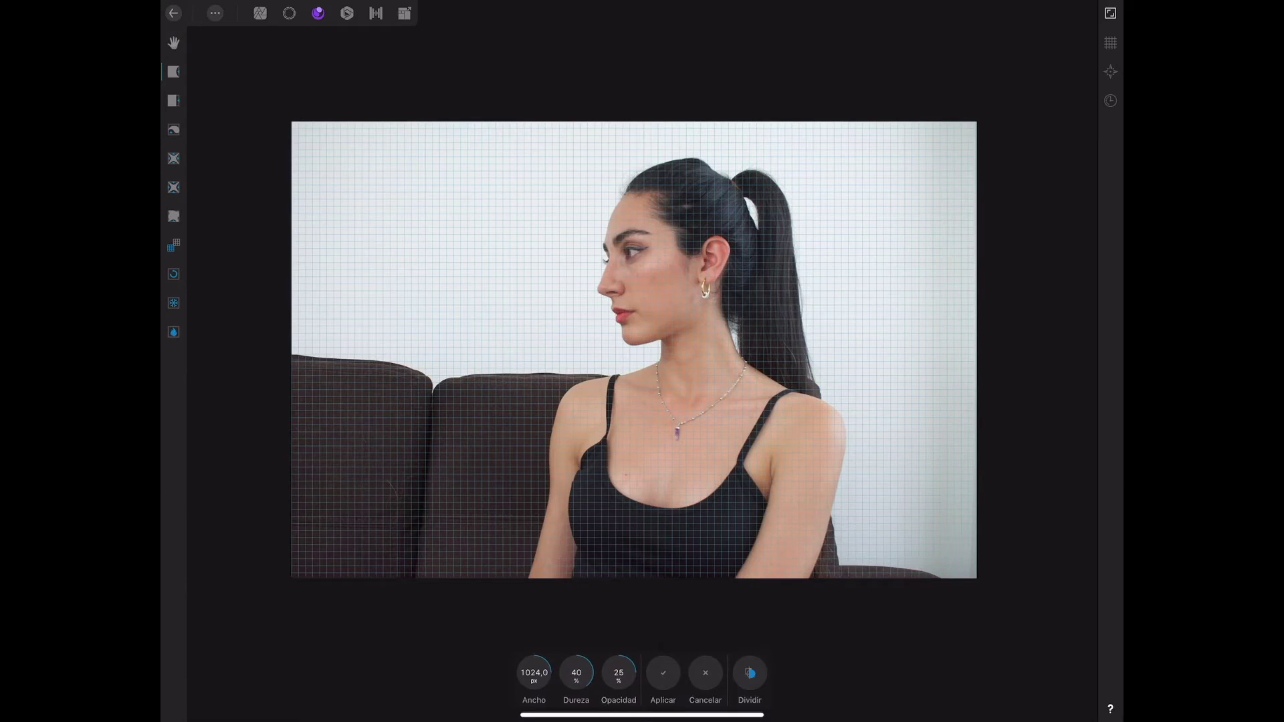
- Push the right arm and left shoulder outlines inward
{"action": "left_click", "coordinate": [215, 13]}
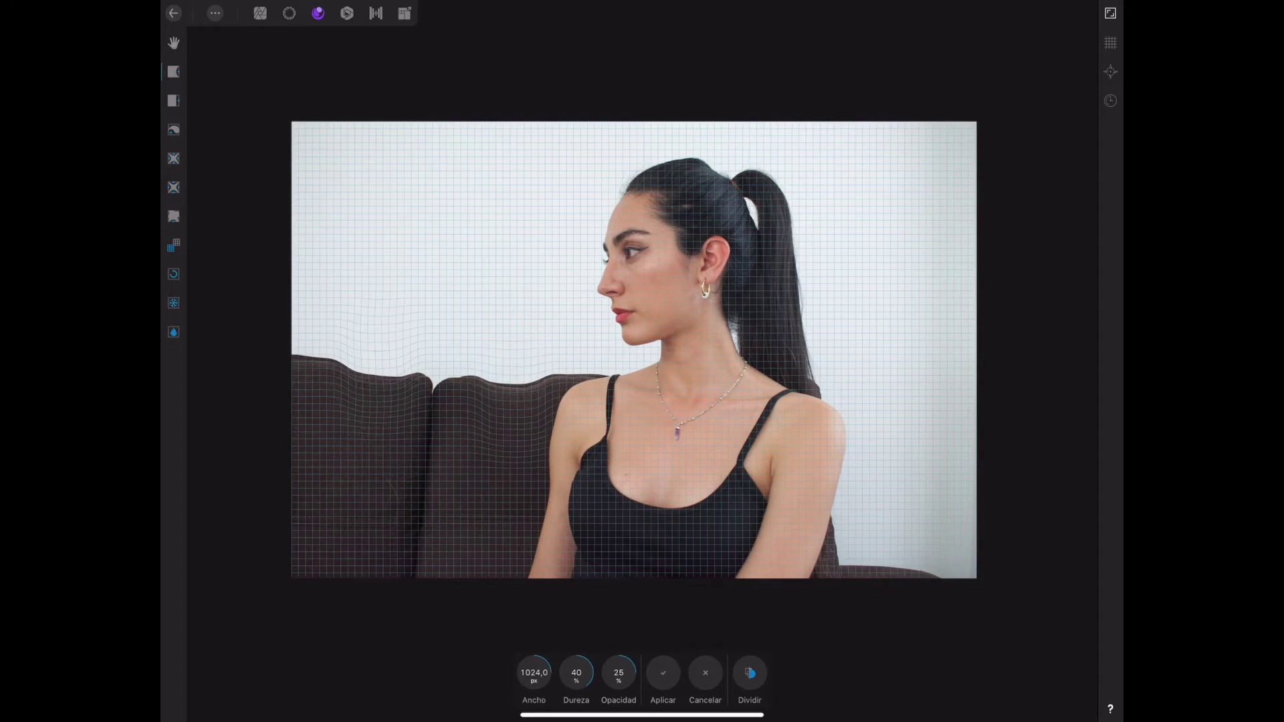
{"action": "left_click_drag", "start_coordinate": [796, 415], "coordinate": [809, 559]}
{"action": "left_click_drag", "start_coordinate": [587, 416], "coordinate": [576, 468]}
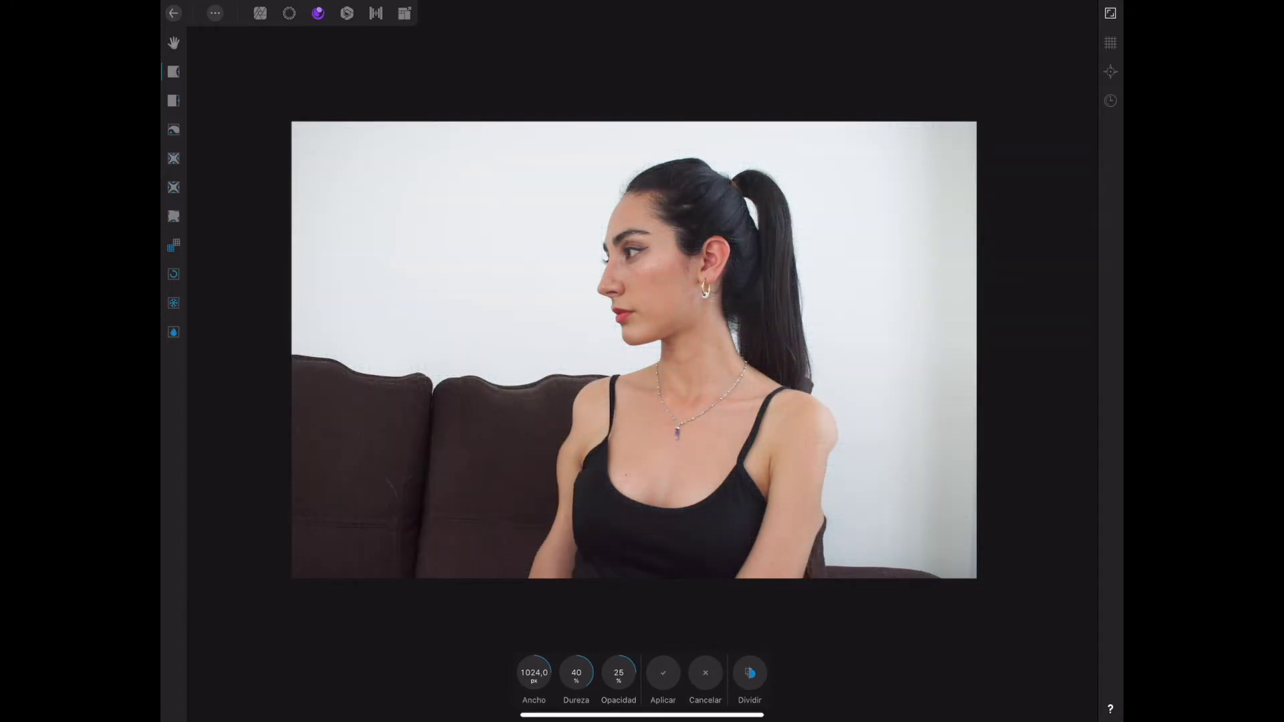
{"action": "left_click", "coordinate": [215, 13]}
- Save the mesh as Untitled.affinity_liquify_mesh in the sin título folder
{"action": "left_click", "coordinate": [254, 118]}
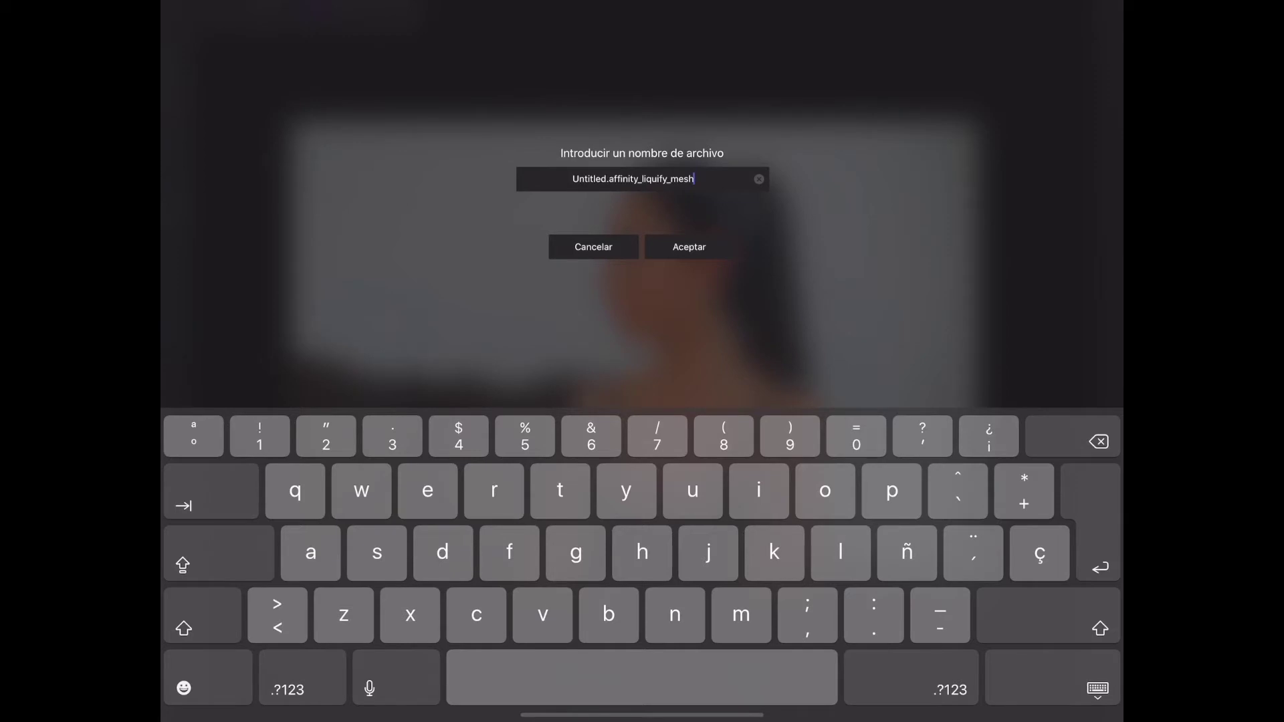
{"action": "key", "text": "Return"}
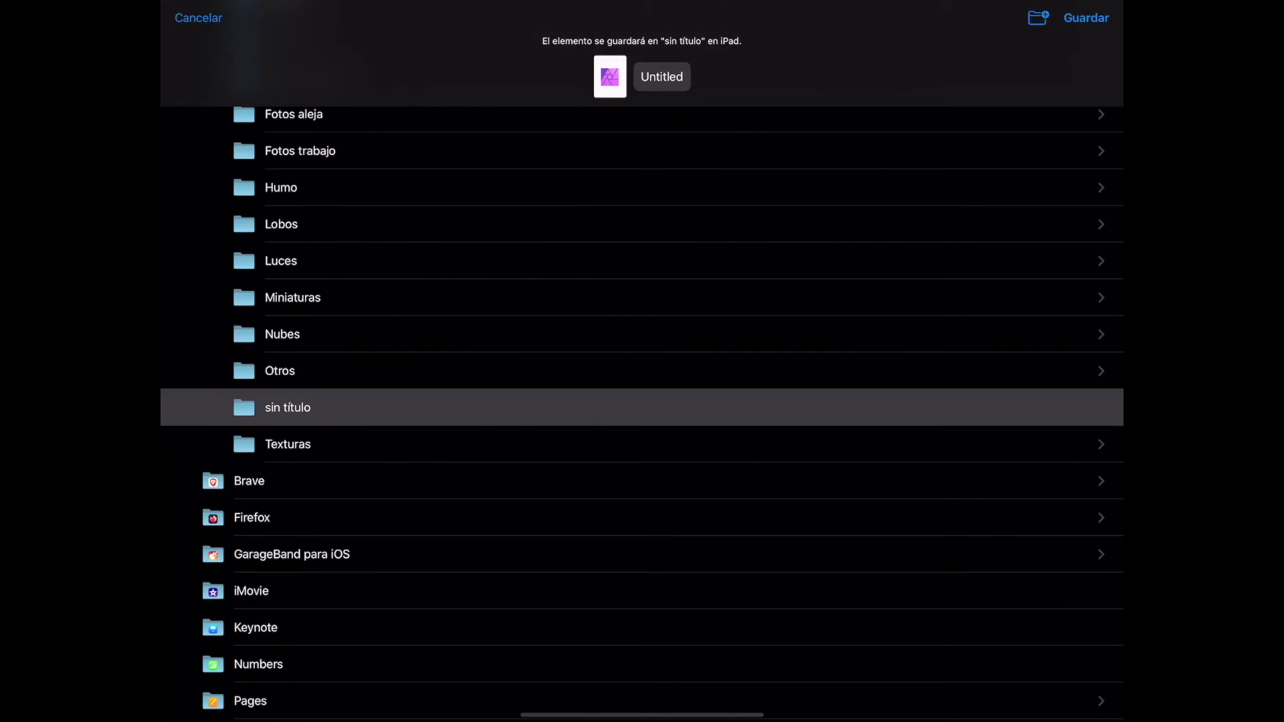
{"action": "left_click", "coordinate": [1086, 19]}
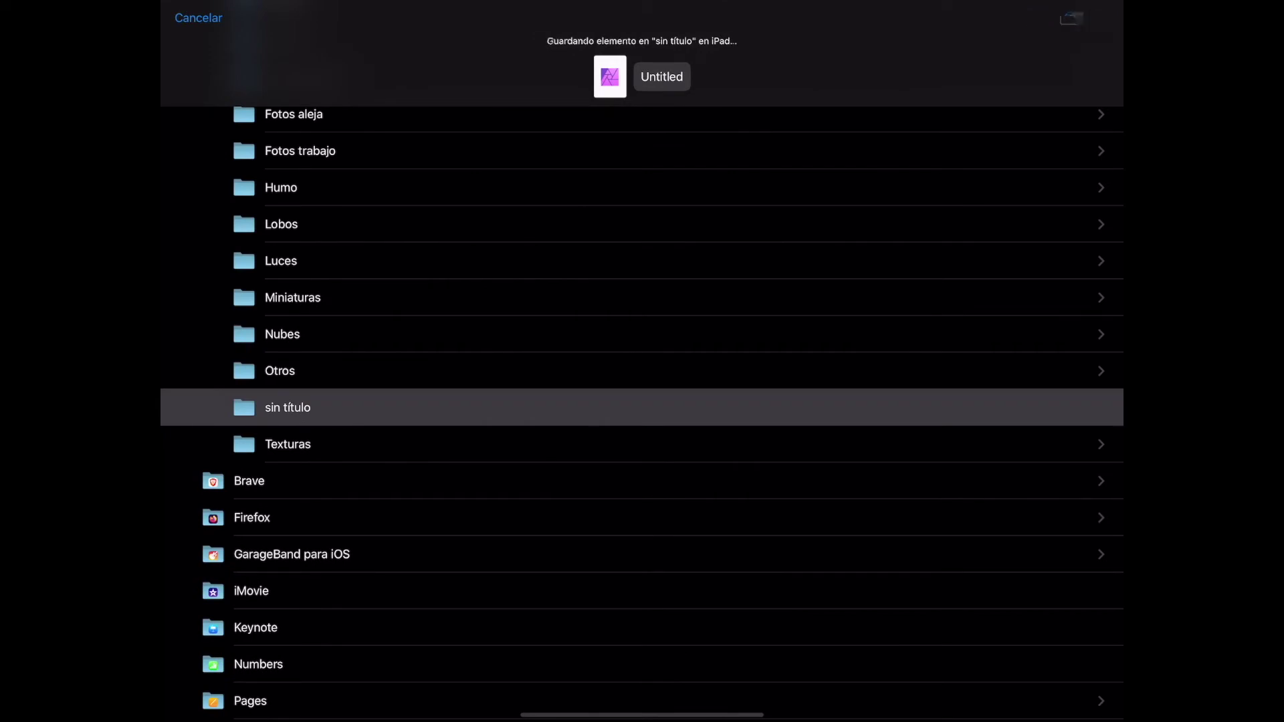
{"action": "left_click", "coordinate": [214, 12]}
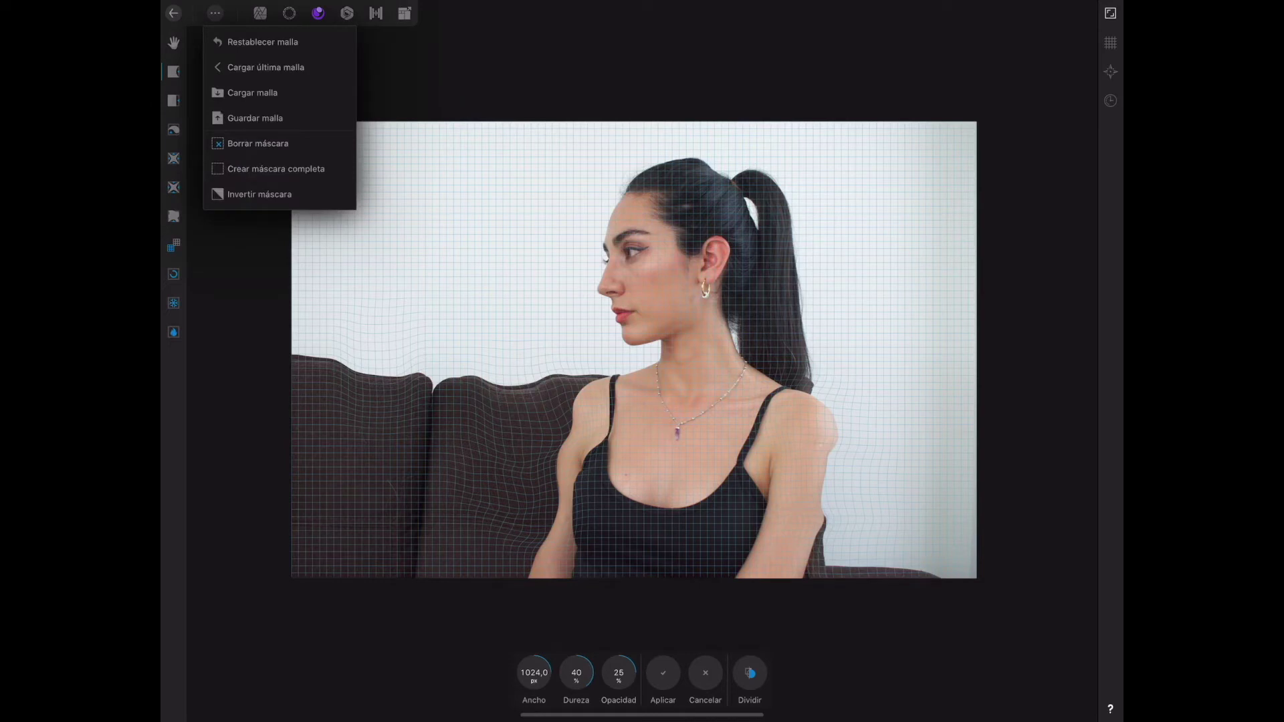
- Freeze the woman's head and upper body with a roughly 1051 px Freeze Brush
{"action": "left_click", "coordinate": [258, 143]}
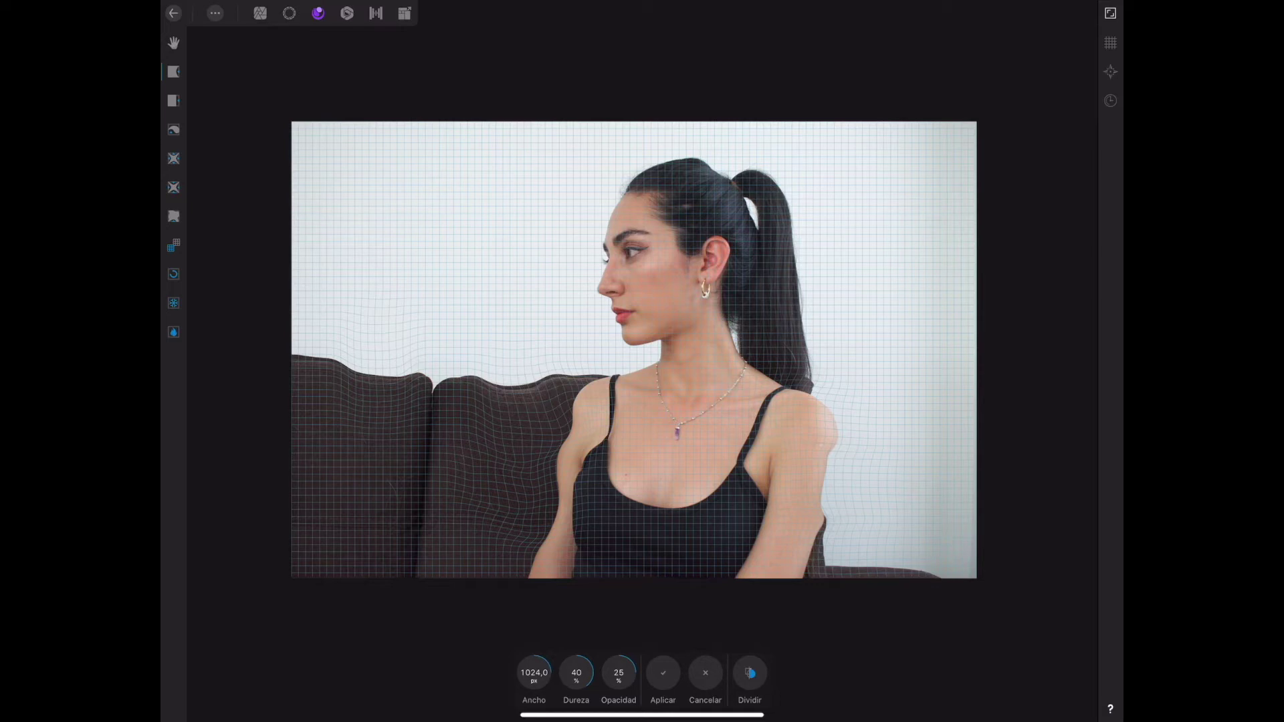
{"action": "left_click", "coordinate": [175, 302]}
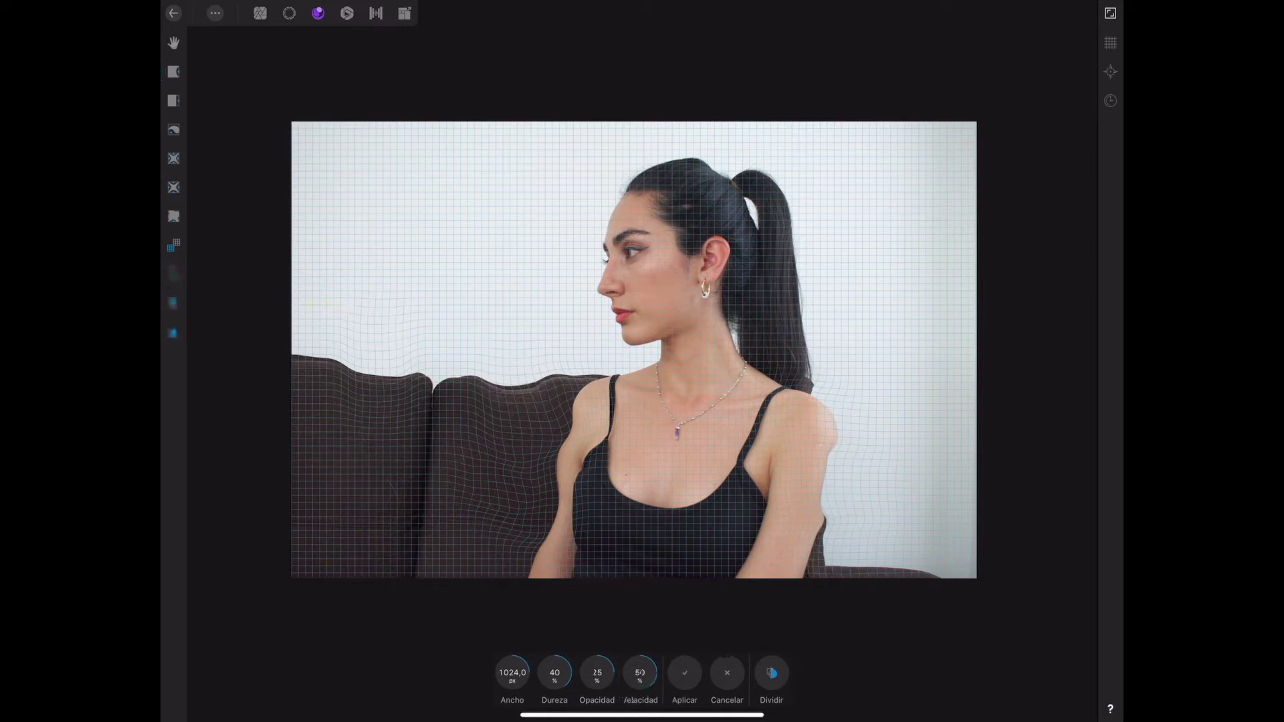
{"action": "left_click_drag", "start_coordinate": [512, 673], "coordinate": [519, 673]}
{"action": "mouse_move", "coordinate": [760, 181]}
{"action": "left_mouse_down"}
{"action": "mouse_move", "coordinate": [679, 234]}
{"action": "mouse_move", "coordinate": [804, 496]}
{"action": "mouse_move", "coordinate": [759, 283]}
{"action": "mouse_move", "coordinate": [794, 295]}
{"action": "left_mouse_up"}
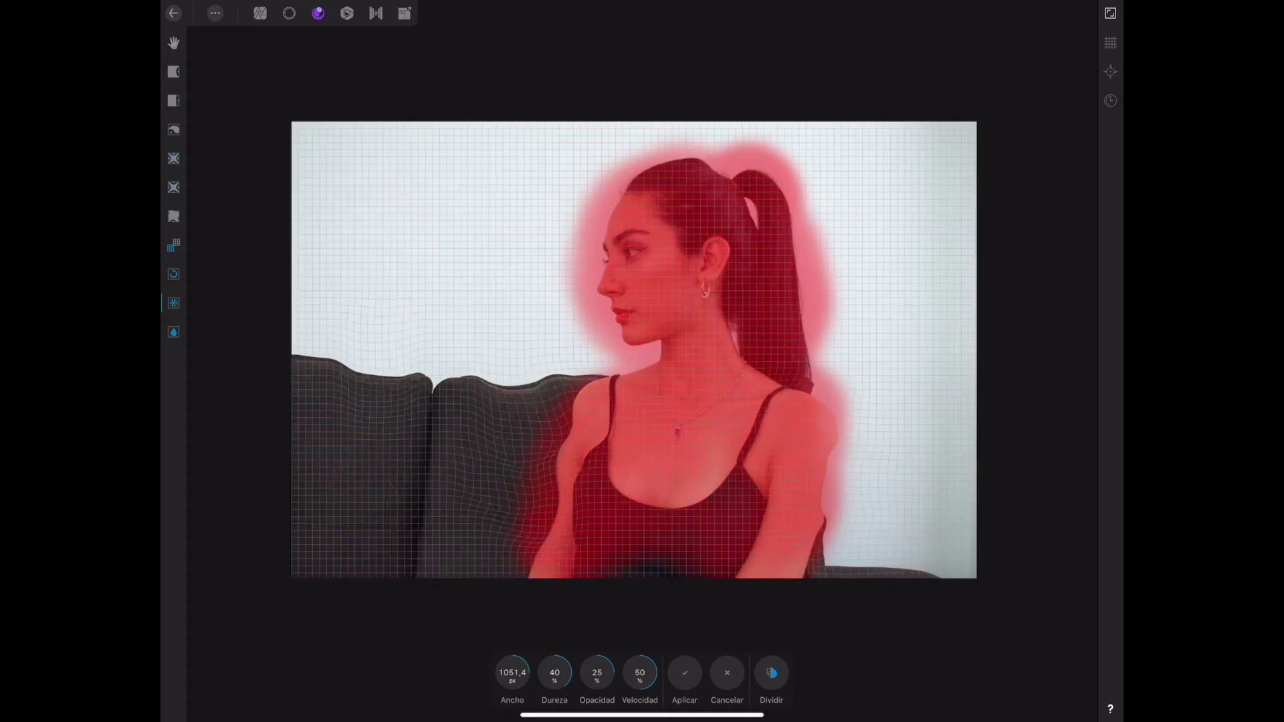
- Clear the painted freeze mask with Borrar máscara
{"action": "left_click", "coordinate": [214, 12]}
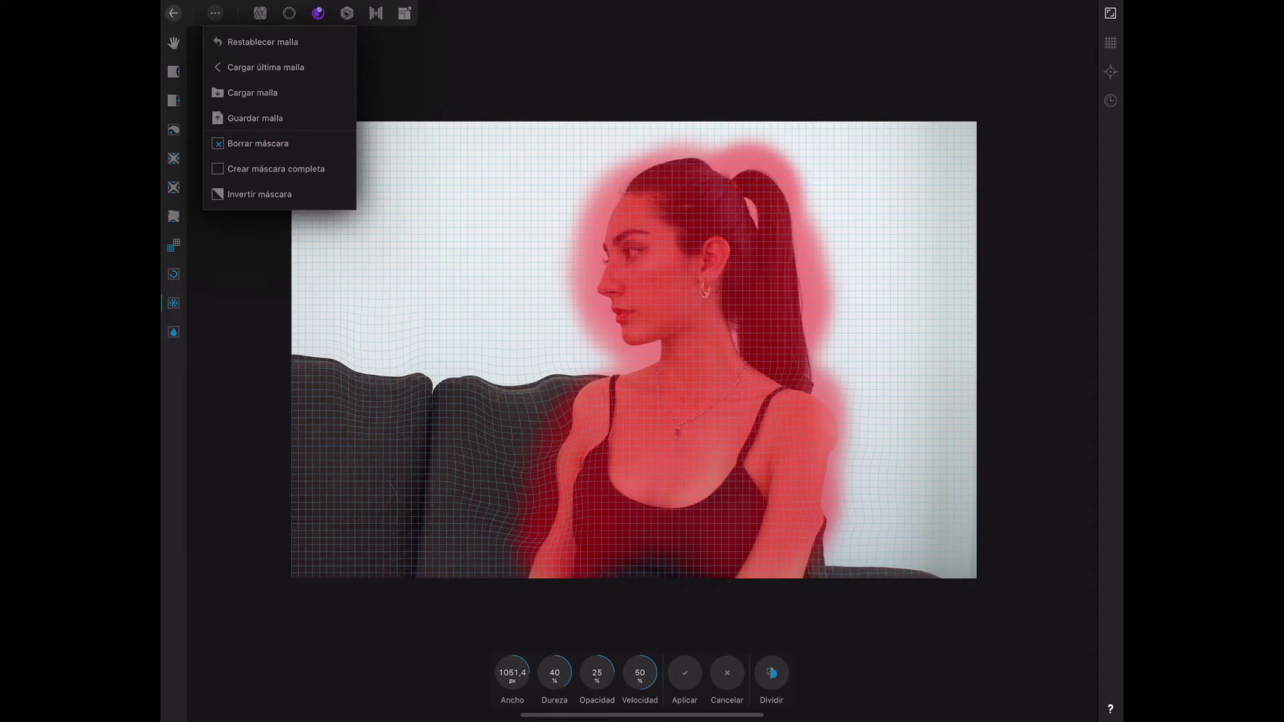
{"action": "left_click", "coordinate": [226, 143]}
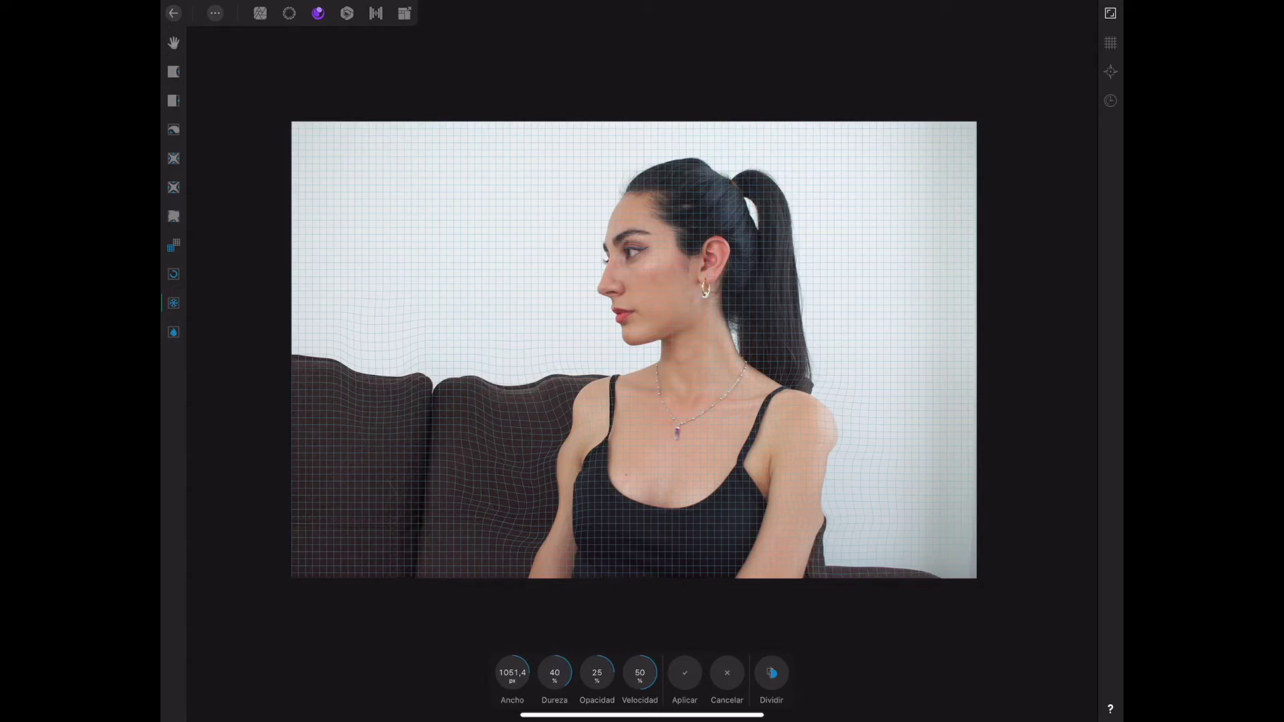
{"action": "left_click", "coordinate": [883, 511]}
- Apply Crear máscara completa to freeze the whole portrait
{"action": "left_click", "coordinate": [928, 424]}
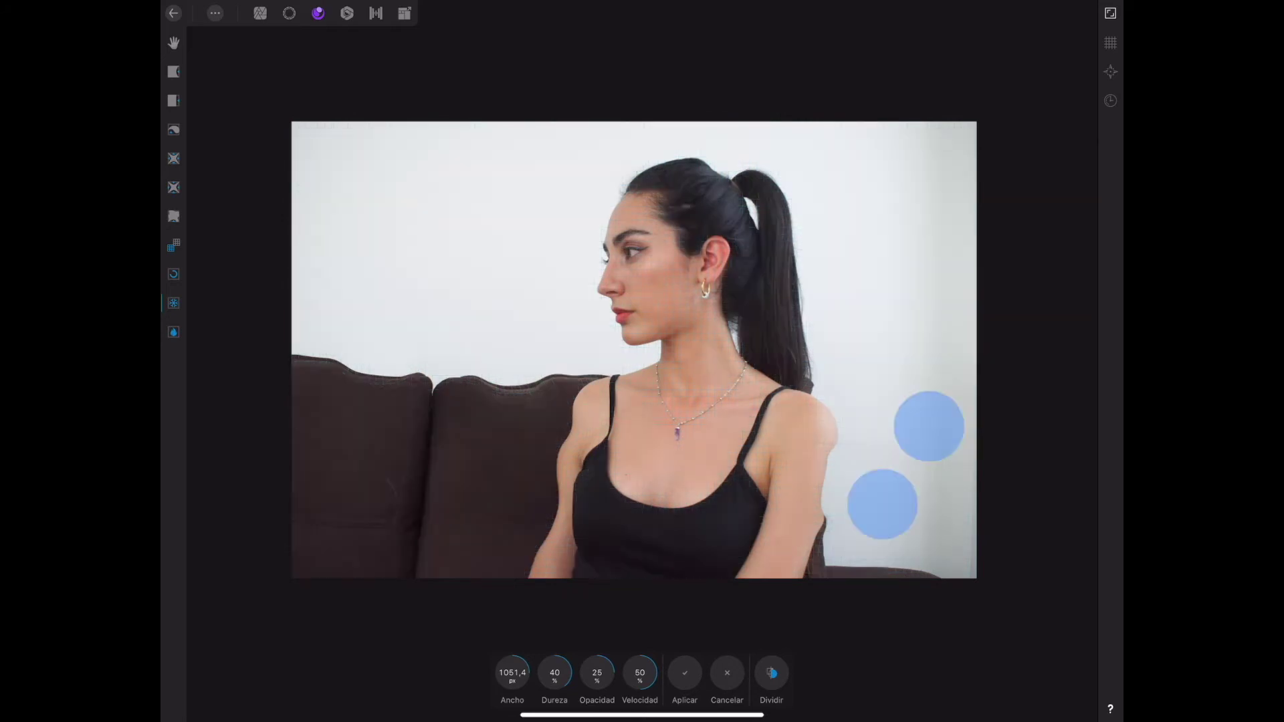
{"action": "left_click", "coordinate": [883, 490]}
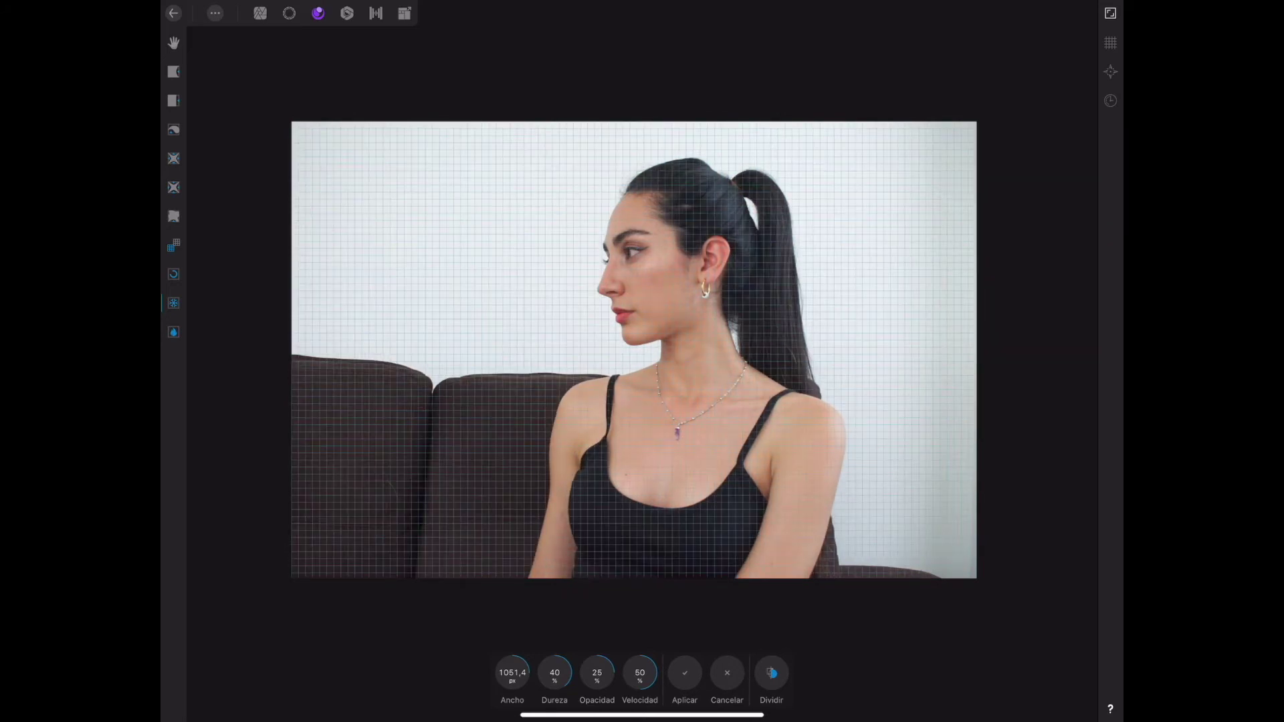
{"action": "left_click", "coordinate": [215, 13]}
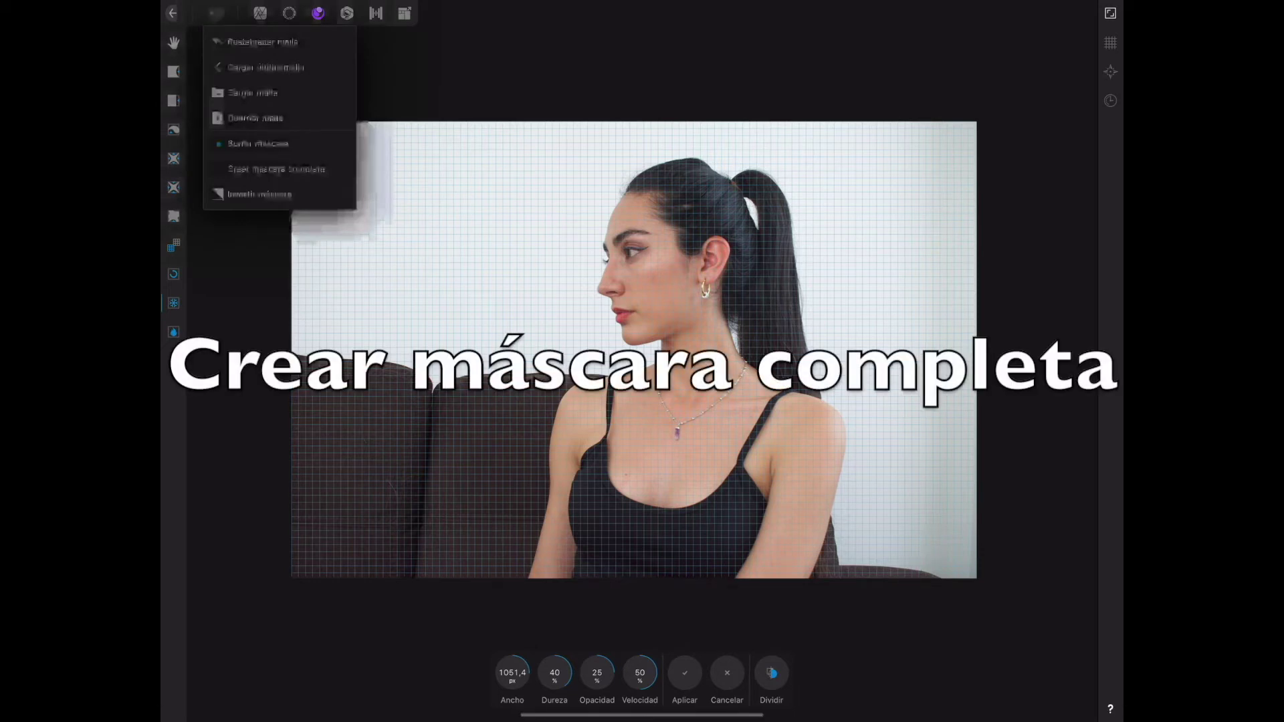
{"action": "left_click", "coordinate": [277, 169]}
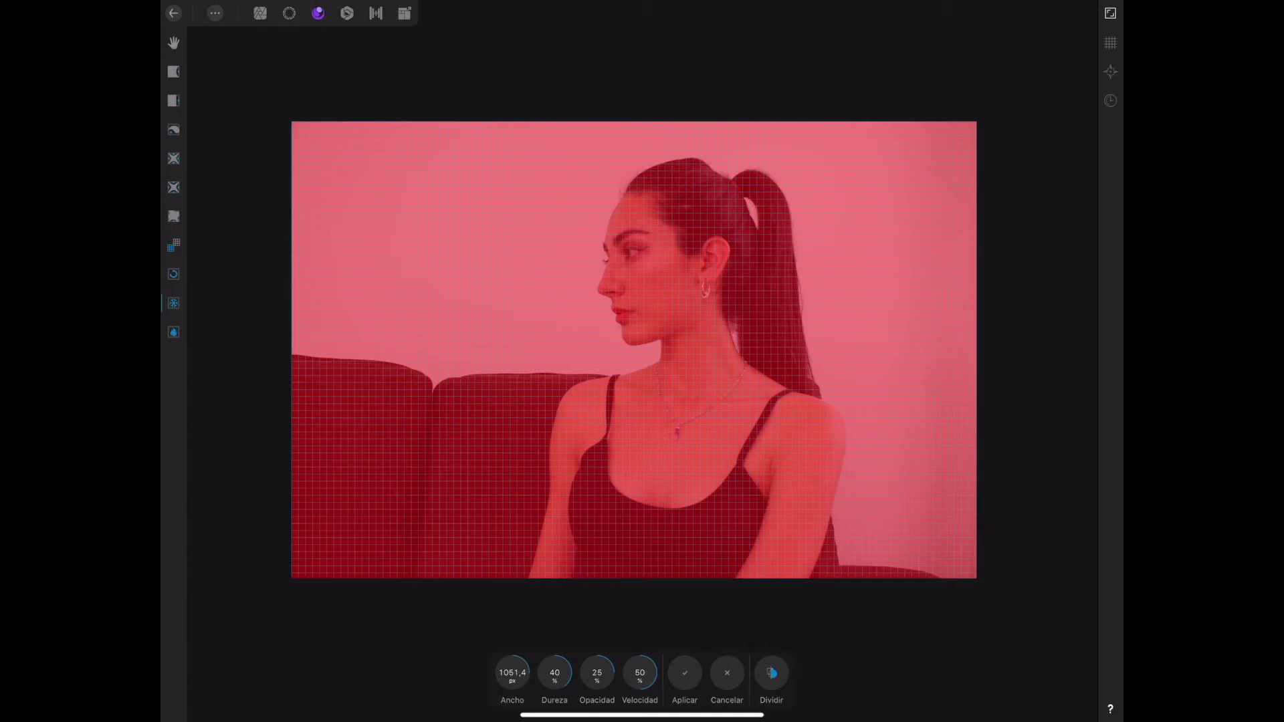
- Thaw the woman's face and top of head with a 347 px Thaw Brush
{"action": "left_click", "coordinate": [173, 332]}
{"action": "left_click_drag", "start_coordinate": [513, 672], "coordinate": [512, 702]}
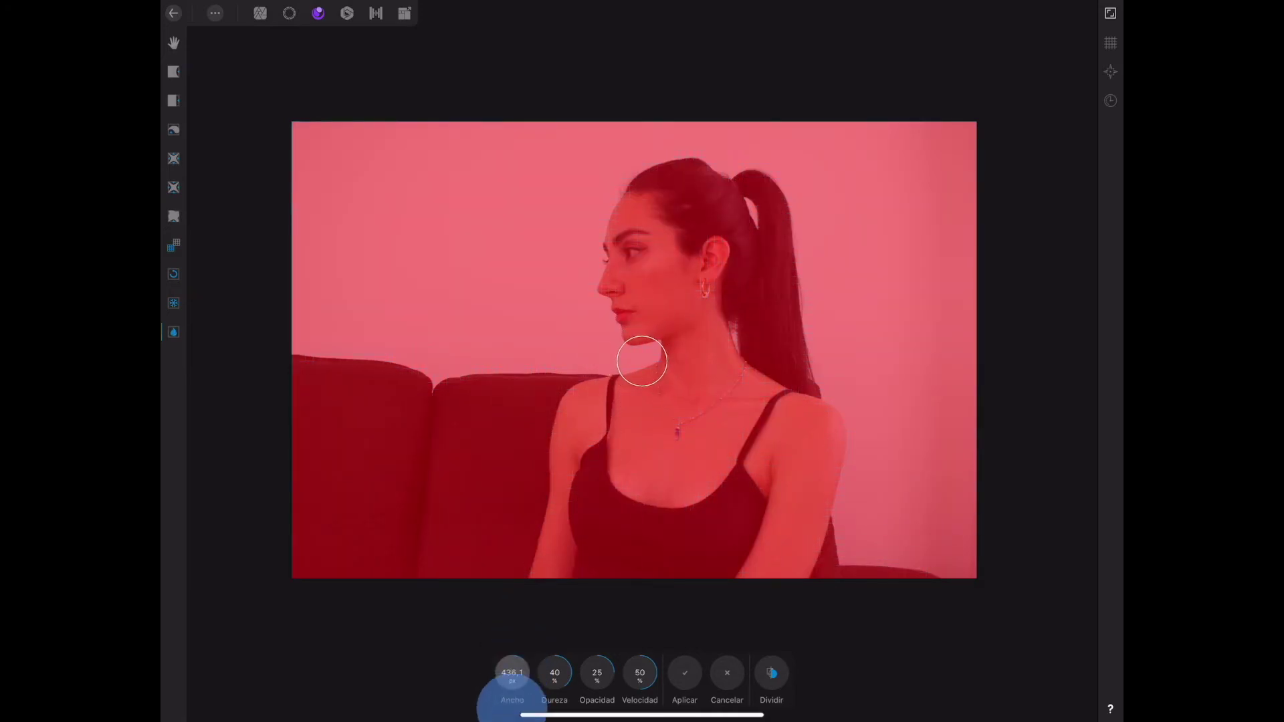
{"action": "mouse_move", "coordinate": [723, 174]}
{"action": "left_mouse_down"}
{"action": "mouse_move", "coordinate": [711, 192]}
{"action": "mouse_move", "coordinate": [731, 207]}
{"action": "mouse_move", "coordinate": [648, 180]}
{"action": "mouse_move", "coordinate": [611, 221]}
{"action": "mouse_move", "coordinate": [611, 264]}
{"action": "mouse_move", "coordinate": [660, 297]}
{"action": "mouse_move", "coordinate": [653, 215]}
{"action": "mouse_move", "coordinate": [662, 231]}
{"action": "mouse_move", "coordinate": [676, 195]}
{"action": "mouse_move", "coordinate": [702, 243]}
{"action": "mouse_move", "coordinate": [729, 224]}
{"action": "mouse_move", "coordinate": [687, 168]}
{"action": "mouse_move", "coordinate": [743, 215]}
{"action": "mouse_move", "coordinate": [696, 281]}
{"action": "mouse_move", "coordinate": [668, 290]}
{"action": "mouse_move", "coordinate": [665, 311]}
{"action": "mouse_move", "coordinate": [687, 352]}
{"action": "mouse_move", "coordinate": [723, 350]}
{"action": "mouse_move", "coordinate": [696, 367]}
{"action": "left_mouse_up"}
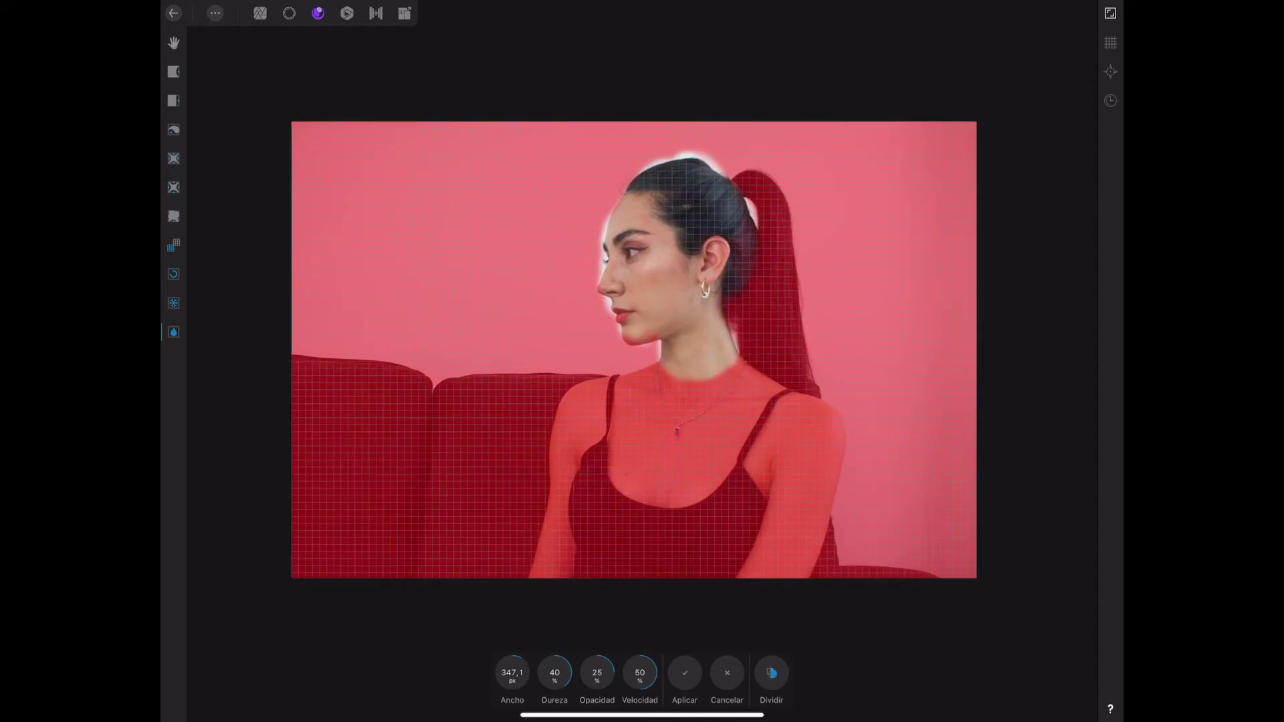
{"action": "left_click", "coordinate": [215, 13]}
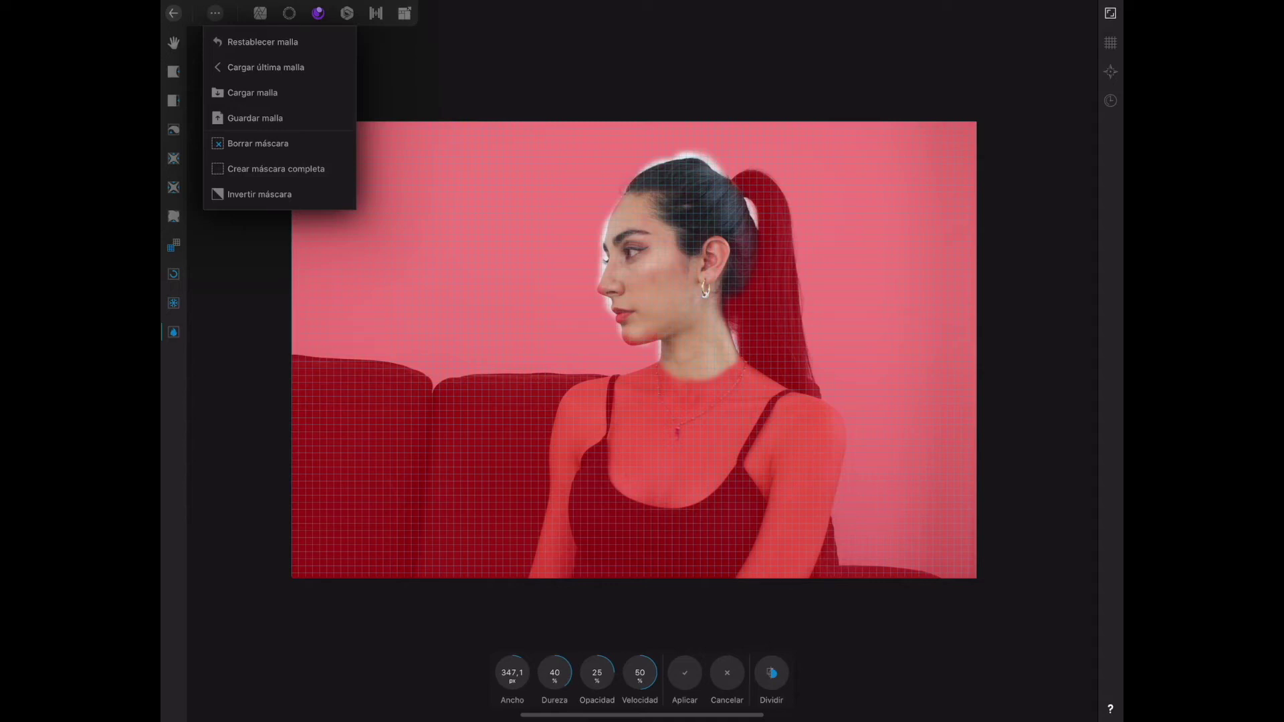
- Invert the freeze mask to protect the face, then push the ponytail upward with a 450 px brush
{"action": "left_click", "coordinate": [259, 194]}
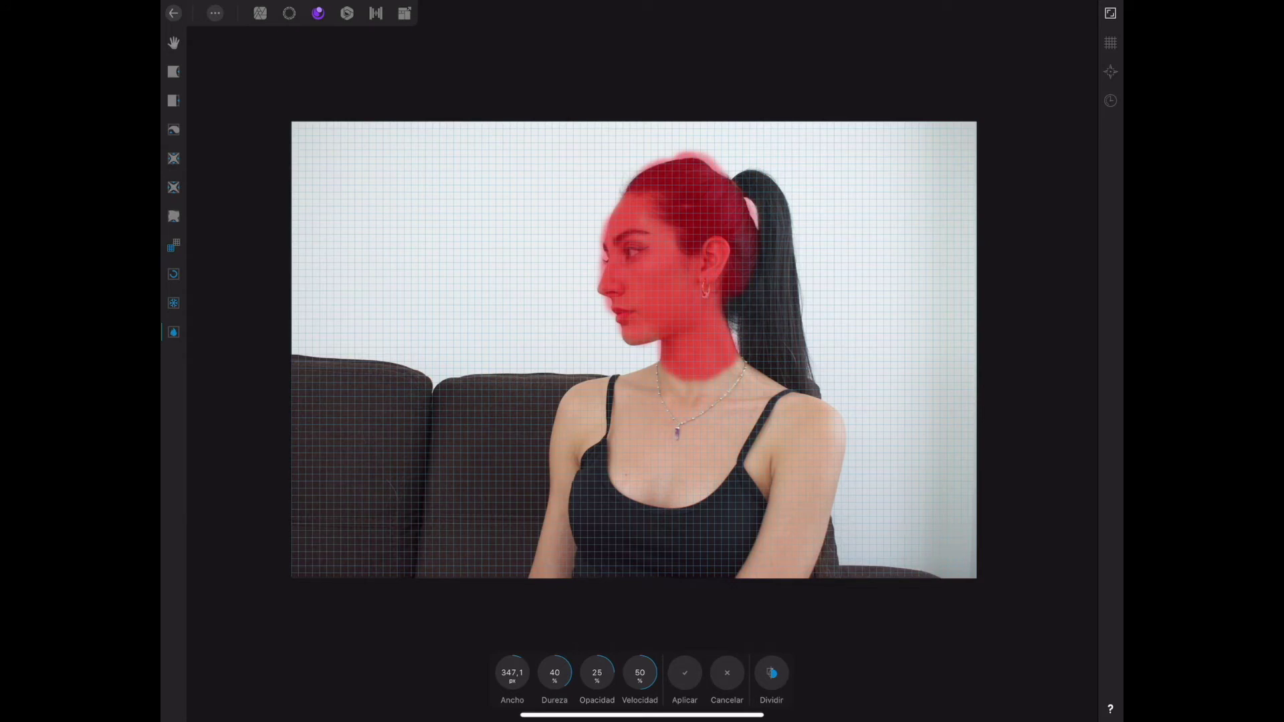
{"action": "left_click", "coordinate": [173, 72]}
{"action": "left_click_drag", "start_coordinate": [534, 673], "coordinate": [574, 596]}
{"action": "mouse_move", "coordinate": [660, 181]}
{"action": "left_mouse_down"}
{"action": "mouse_move", "coordinate": [657, 297]}
{"action": "mouse_move", "coordinate": [756, 253]}
{"action": "left_mouse_up"}
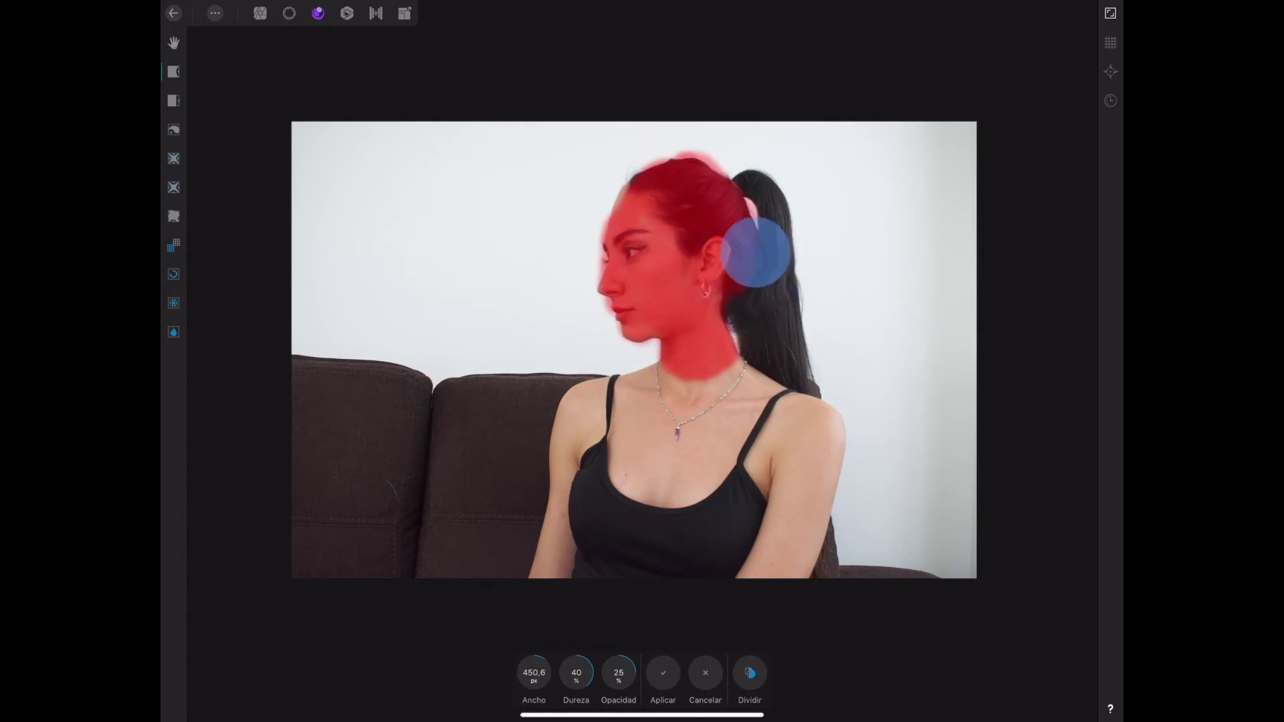
{"action": "left_click_drag", "start_coordinate": [756, 253], "coordinate": [642, 178]}
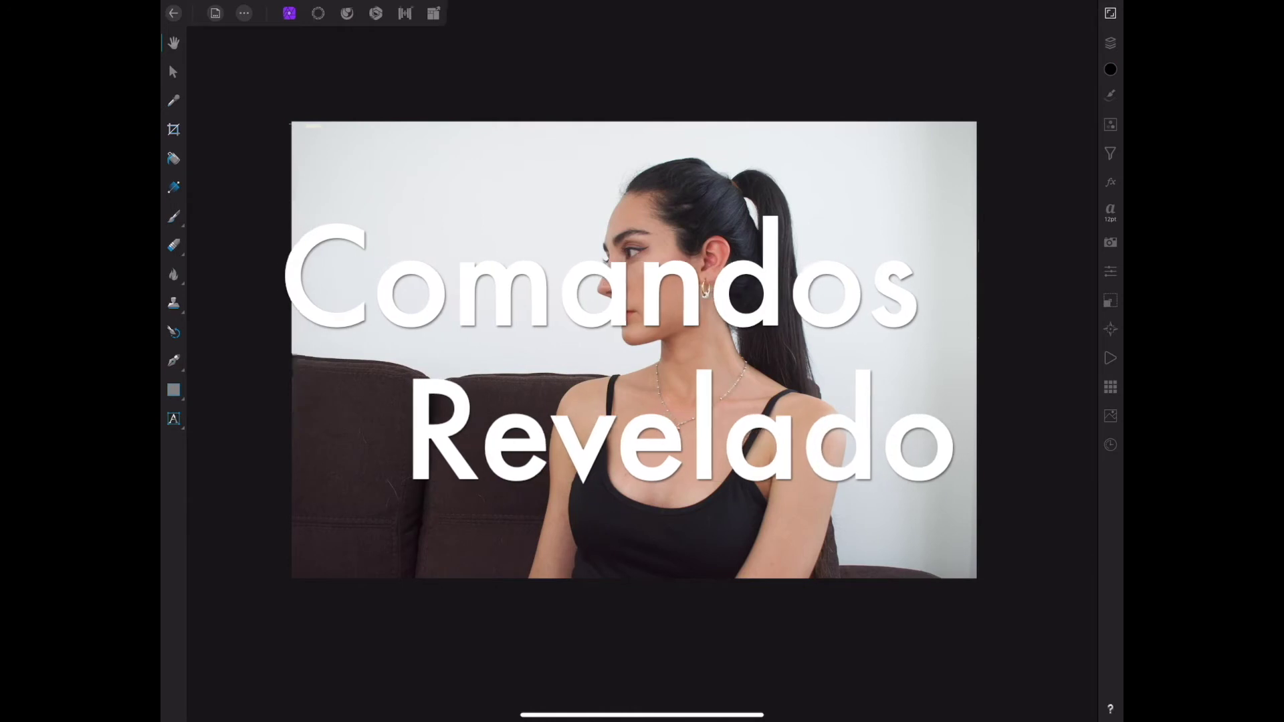
- Switch to the Develop persona and show the menu with before/after sync and clipping toggles
{"action": "left_click", "coordinate": [375, 13]}
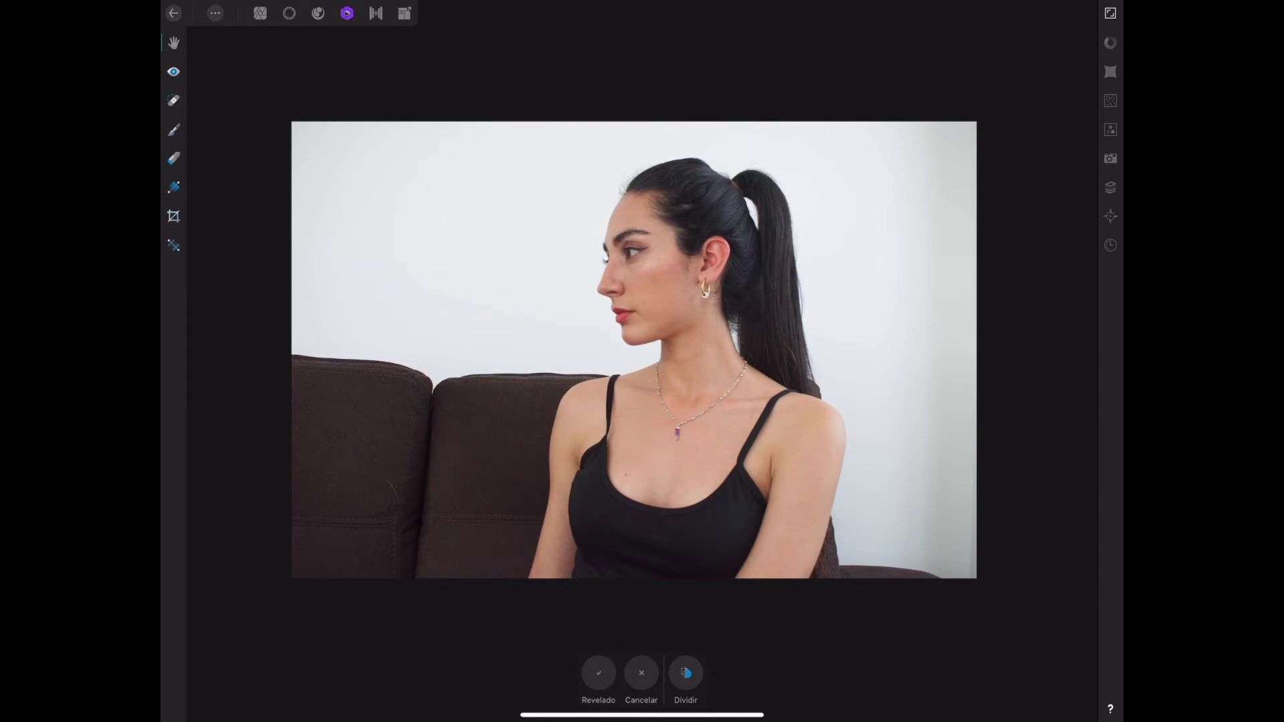
{"action": "left_click", "coordinate": [215, 13]}
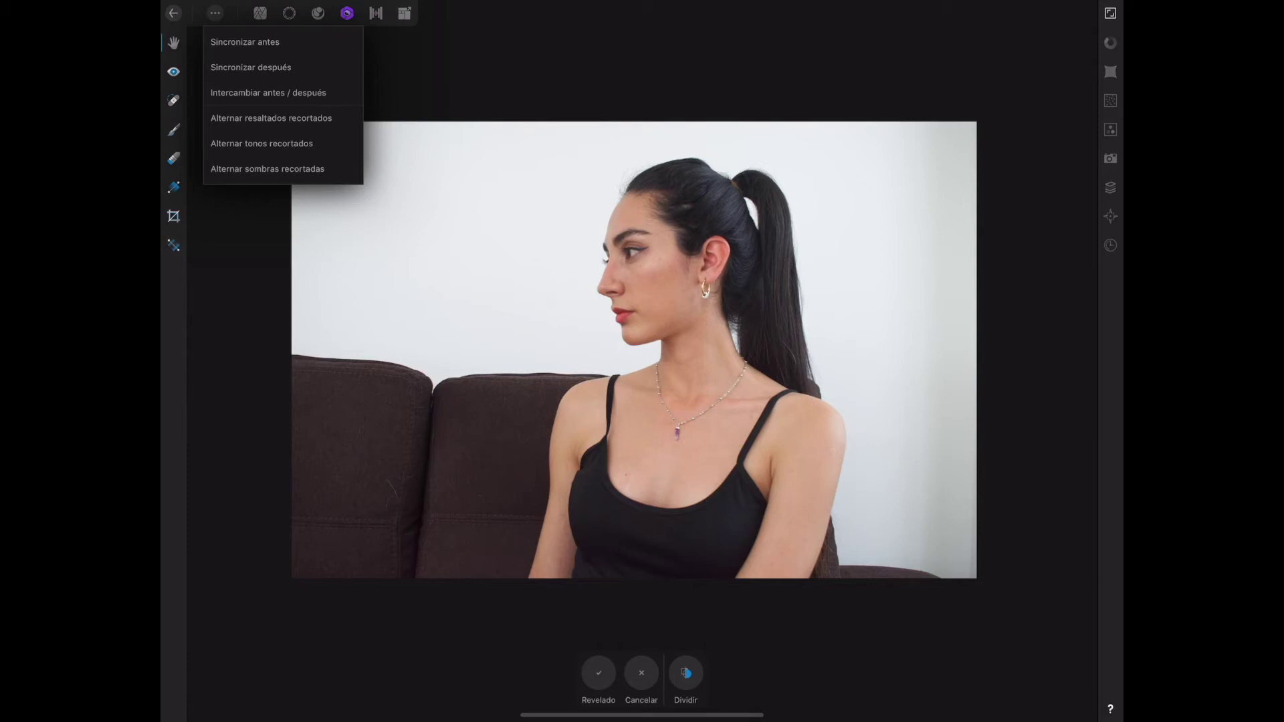
- Sync both the before and after snapshots, then show the Basic panel with histogram and exposure sliders
{"action": "left_click", "coordinate": [252, 40]}
{"action": "left_click", "coordinate": [215, 13]}
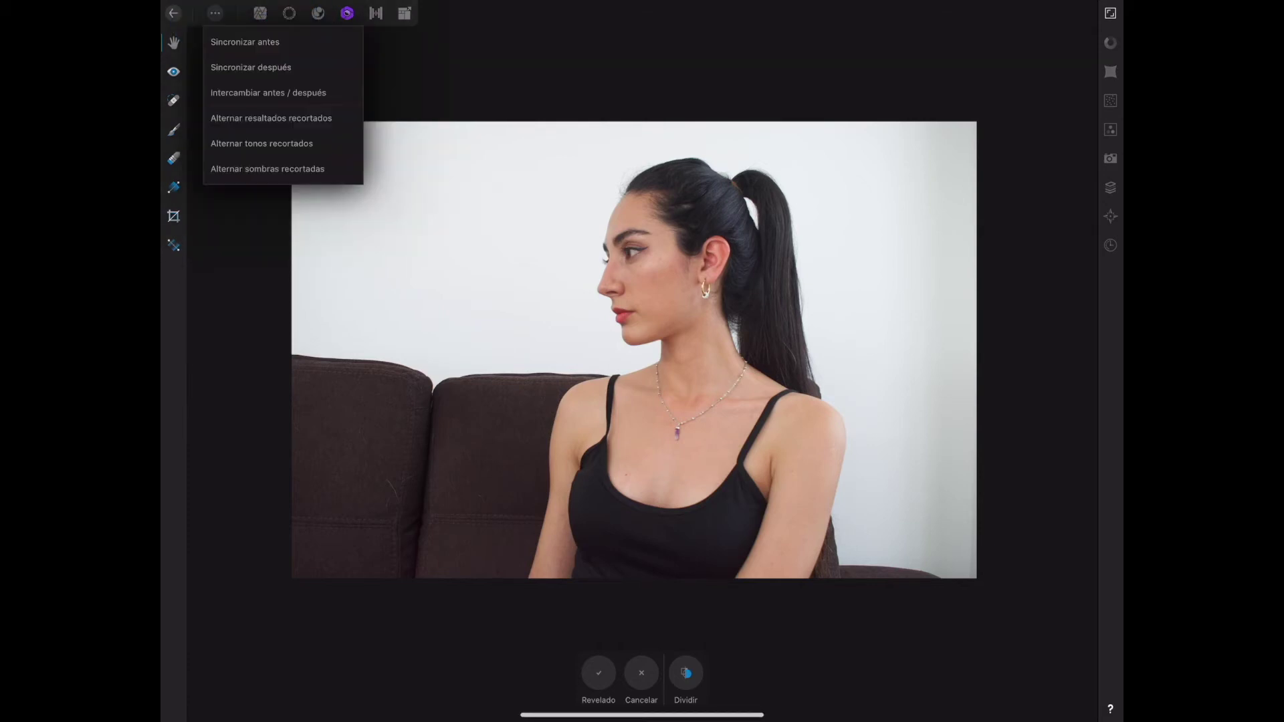
{"action": "left_click", "coordinate": [257, 66]}
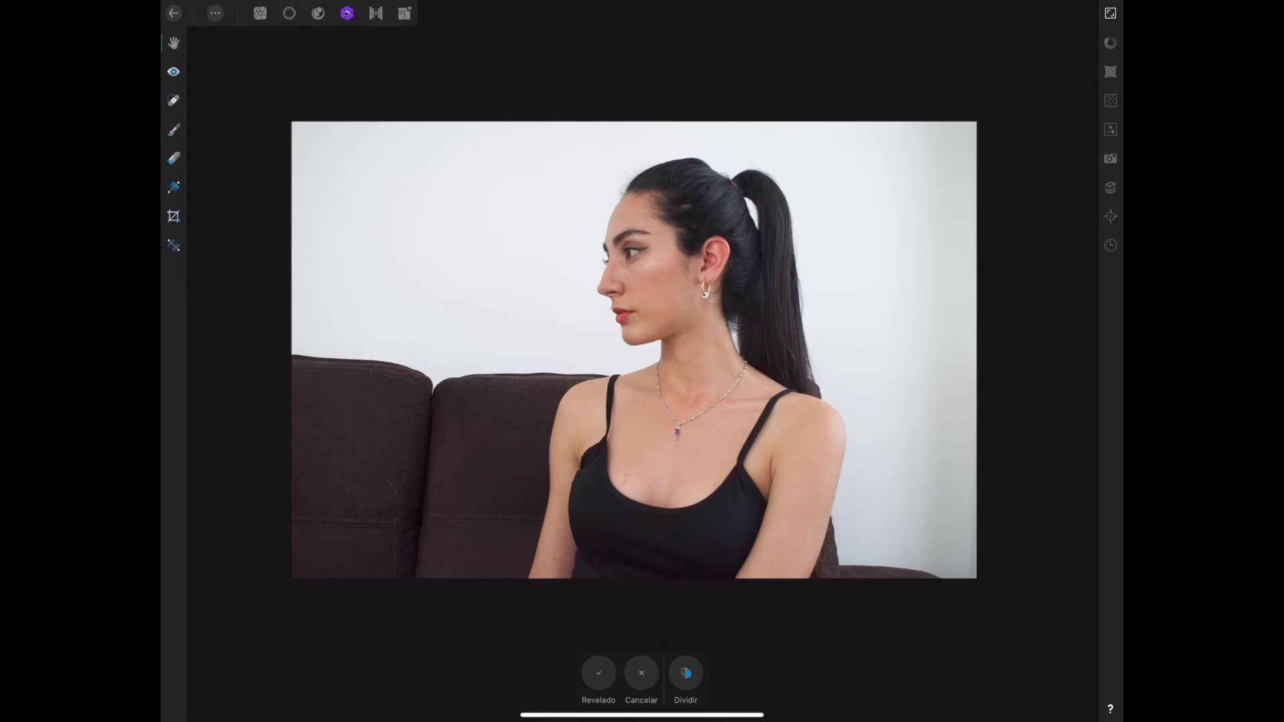
{"action": "left_click", "coordinate": [1110, 42]}
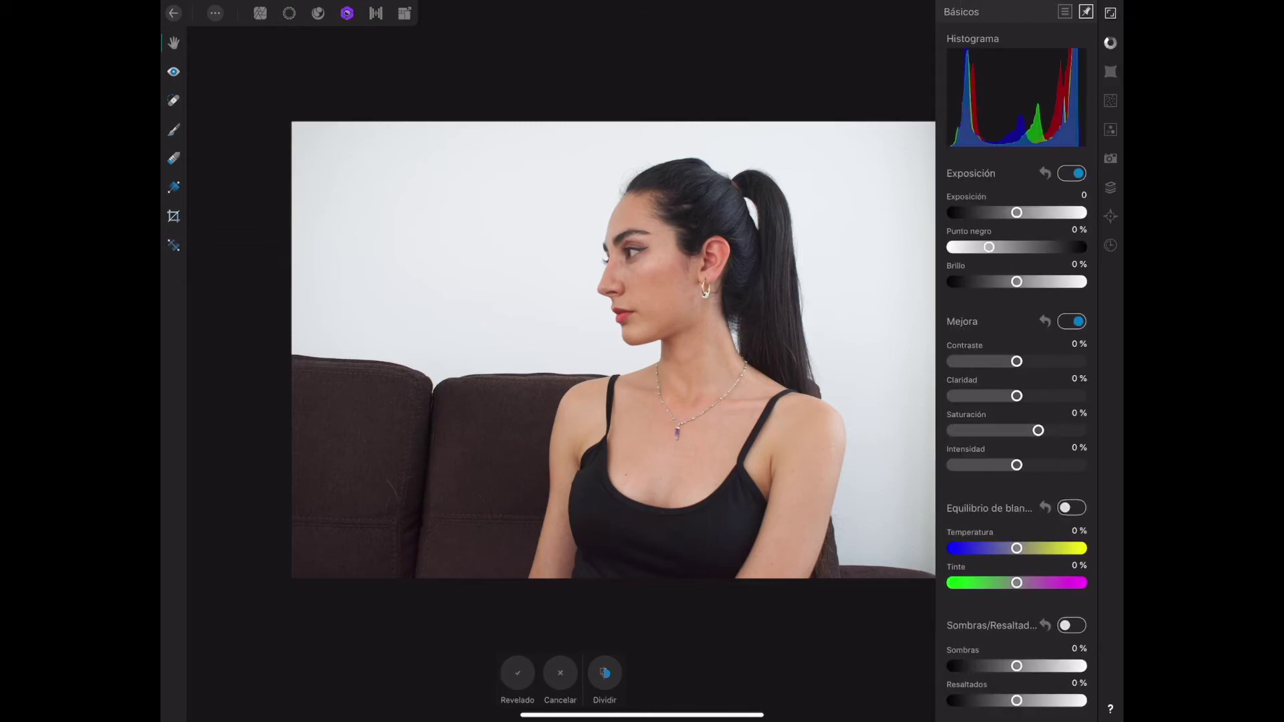
{"action": "left_click_drag", "start_coordinate": [1017, 212], "coordinate": [1035, 212]}
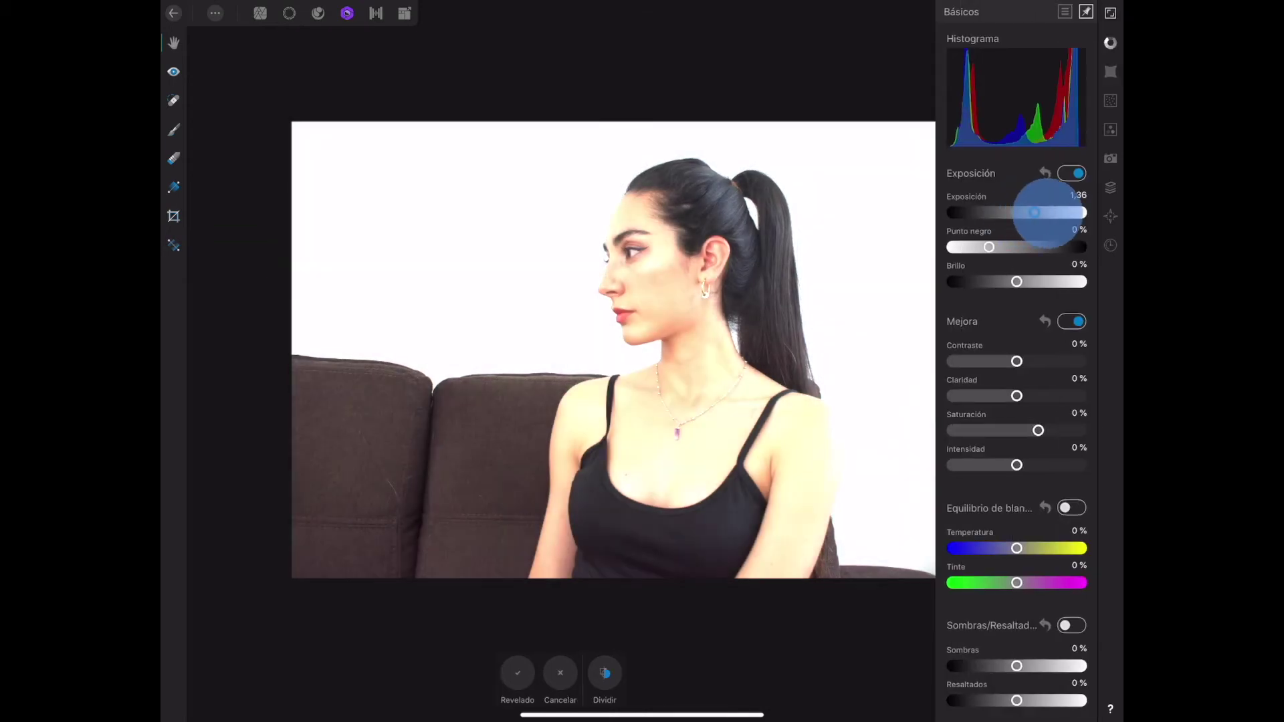
{"action": "mouse_move", "coordinate": [989, 247]}
{"action": "left_mouse_down"}
{"action": "mouse_move", "coordinate": [1011, 247]}
{"action": "mouse_move", "coordinate": [995, 282]}
{"action": "left_mouse_up"}
{"action": "mouse_move", "coordinate": [1017, 361]}
{"action": "left_mouse_down"}
{"action": "mouse_move", "coordinate": [1052, 361]}
{"action": "mouse_move", "coordinate": [1039, 396]}
{"action": "mouse_move", "coordinate": [1061, 430]}
{"action": "left_mouse_up"}
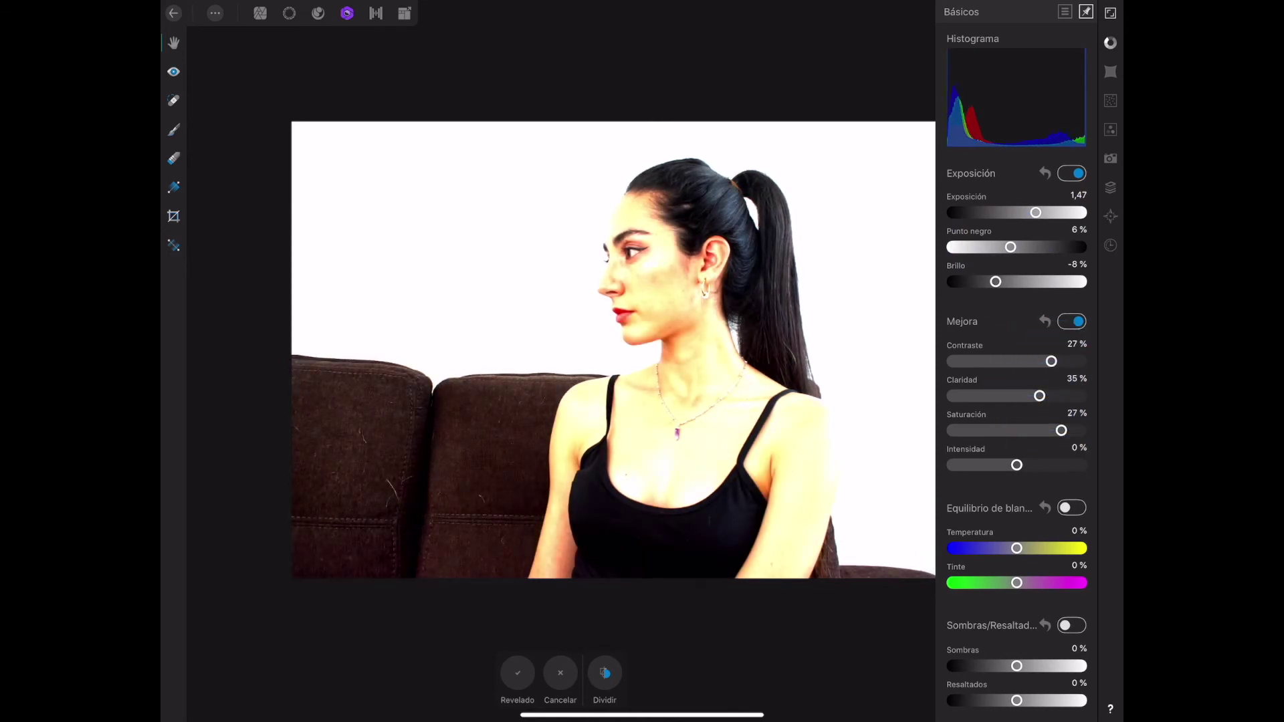
{"action": "mouse_move", "coordinate": [1052, 361]}
{"action": "left_mouse_down"}
{"action": "mouse_move", "coordinate": [1031, 361]}
{"action": "mouse_move", "coordinate": [1005, 396]}
{"action": "left_mouse_up"}
{"action": "left_click_drag", "start_coordinate": [1061, 430], "coordinate": [1006, 430]}
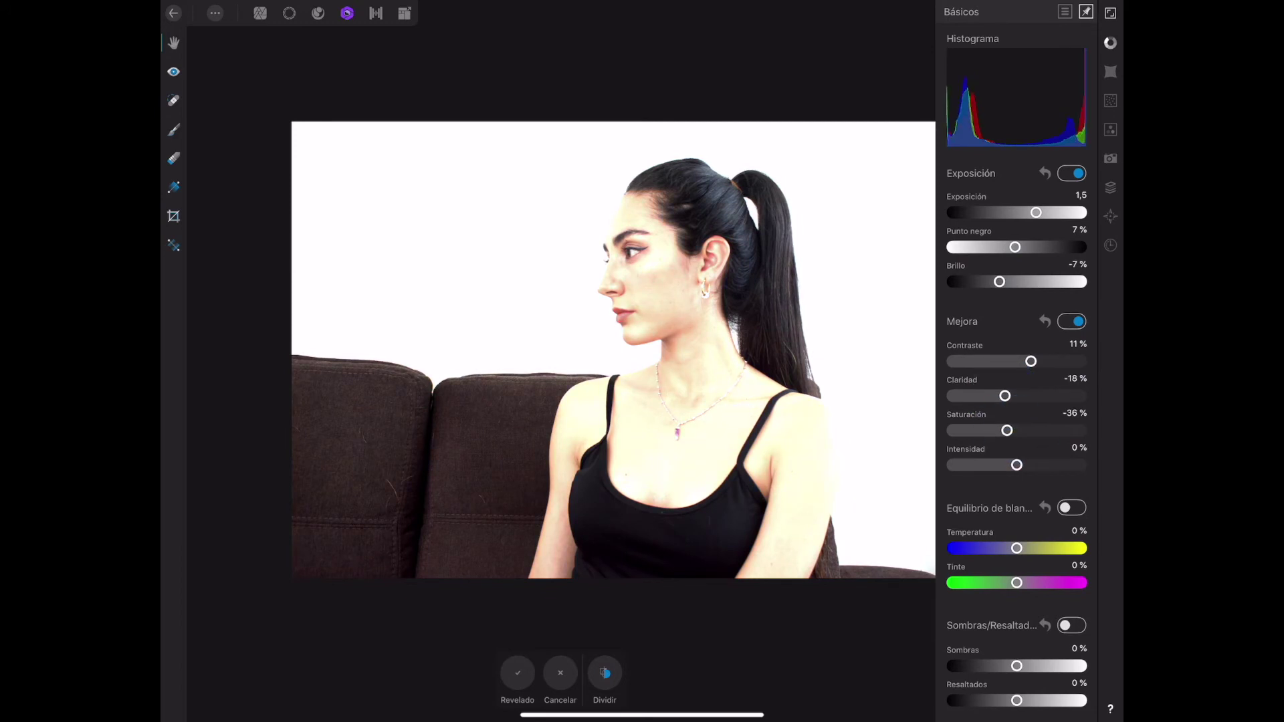
{"action": "left_click", "coordinate": [215, 13]}
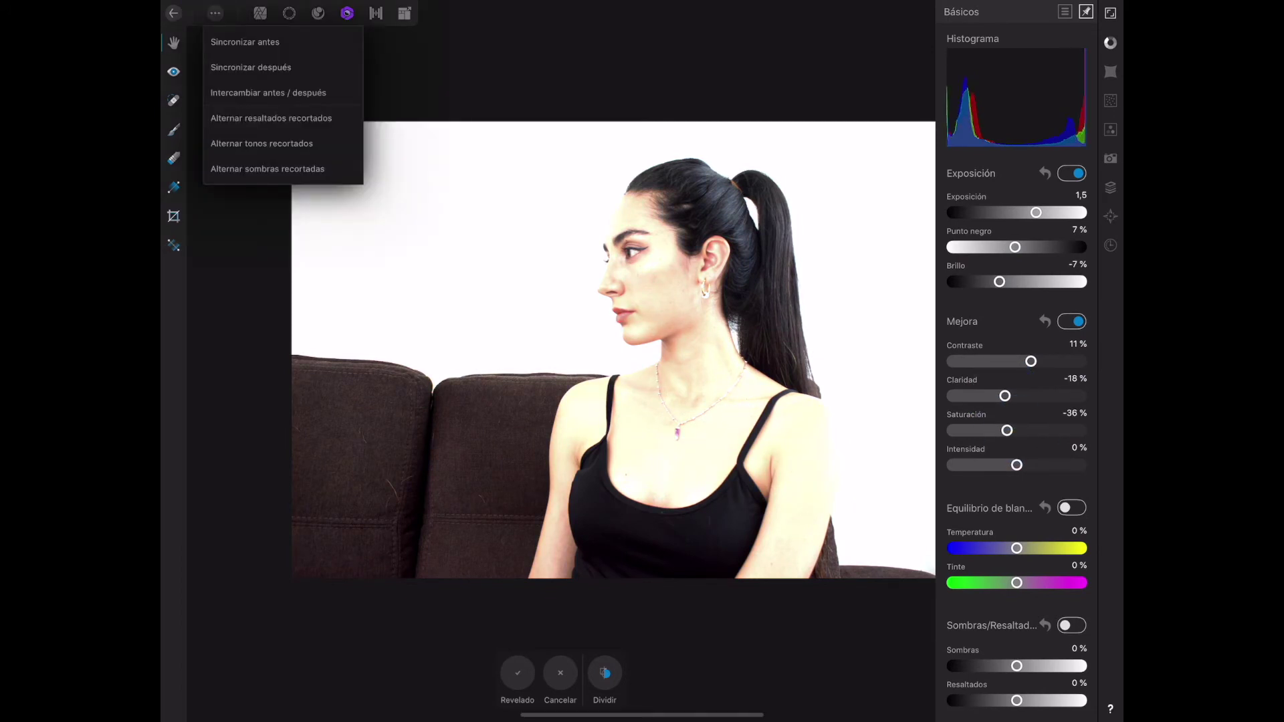
{"action": "left_click", "coordinate": [239, 67]}
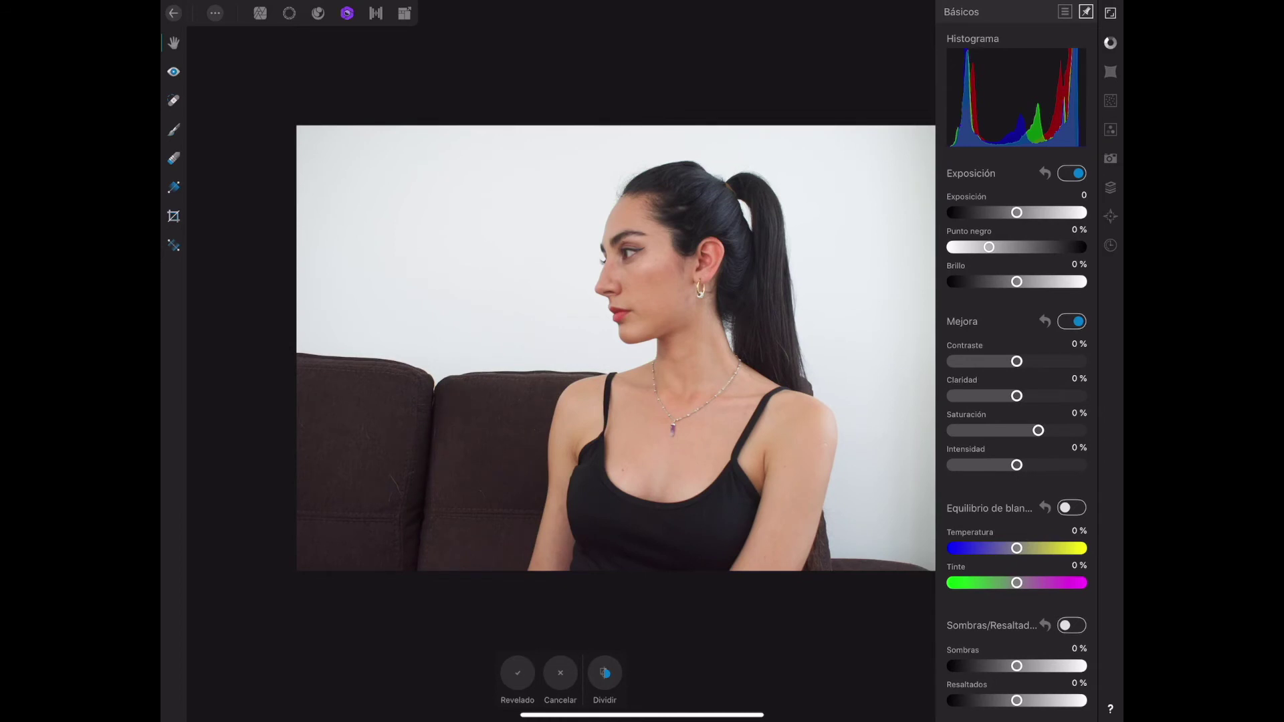
- Set exposure 1,39, lower brightness, add contrast and clarity, cut saturation, and sync the before state
{"action": "mouse_move", "coordinate": [1017, 213]}
{"action": "left_mouse_down"}
{"action": "mouse_move", "coordinate": [1035, 213]}
{"action": "mouse_move", "coordinate": [1003, 247]}
{"action": "mouse_move", "coordinate": [1002, 281]}
{"action": "left_mouse_up"}
{"action": "mouse_move", "coordinate": [1017, 361]}
{"action": "left_mouse_down"}
{"action": "mouse_move", "coordinate": [1036, 361]}
{"action": "mouse_move", "coordinate": [1015, 430]}
{"action": "mouse_move", "coordinate": [1034, 465]}
{"action": "left_mouse_up"}
{"action": "left_click", "coordinate": [214, 13]}
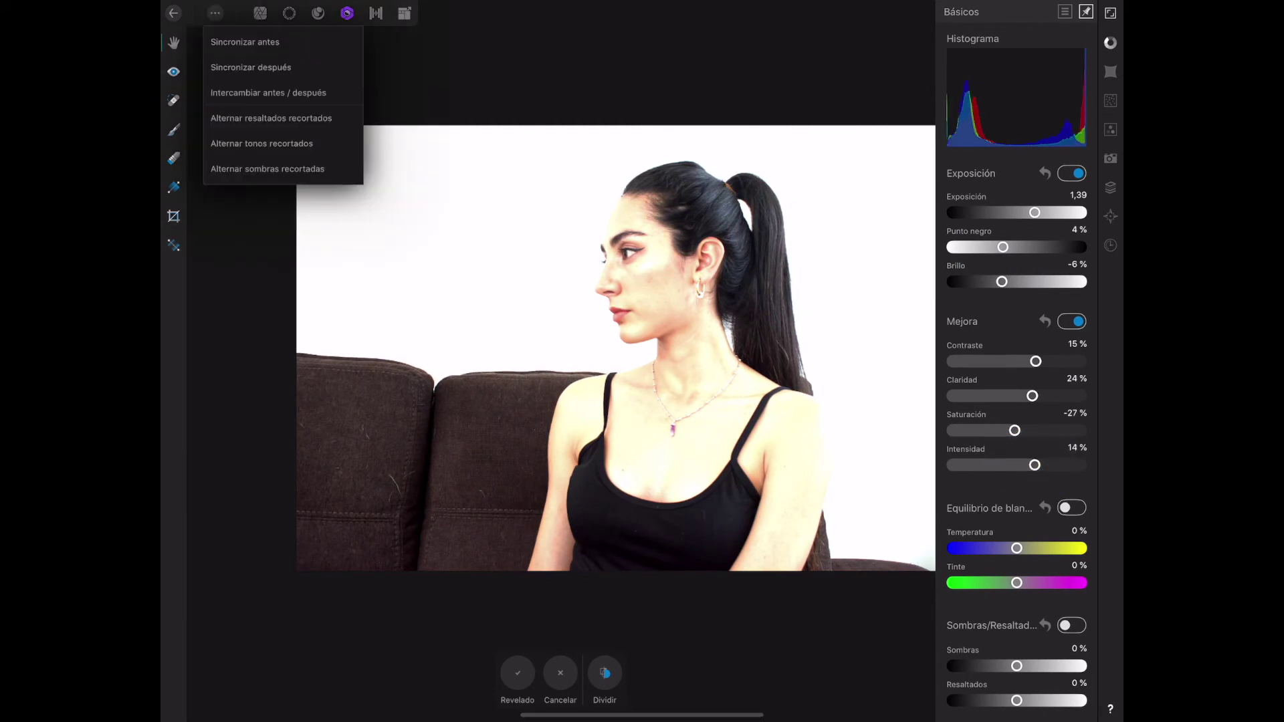
{"action": "left_click", "coordinate": [231, 40]}
- Try exposure 0,19 and 1,52 with temperature -45%, then restore the saved state and apply
{"action": "mouse_move", "coordinate": [1035, 212]}
{"action": "left_mouse_down"}
{"action": "mouse_move", "coordinate": [1019, 212]}
{"action": "mouse_move", "coordinate": [1022, 247]}
{"action": "left_mouse_up"}
{"action": "left_click_drag", "start_coordinate": [1016, 548], "coordinate": [978, 549]}
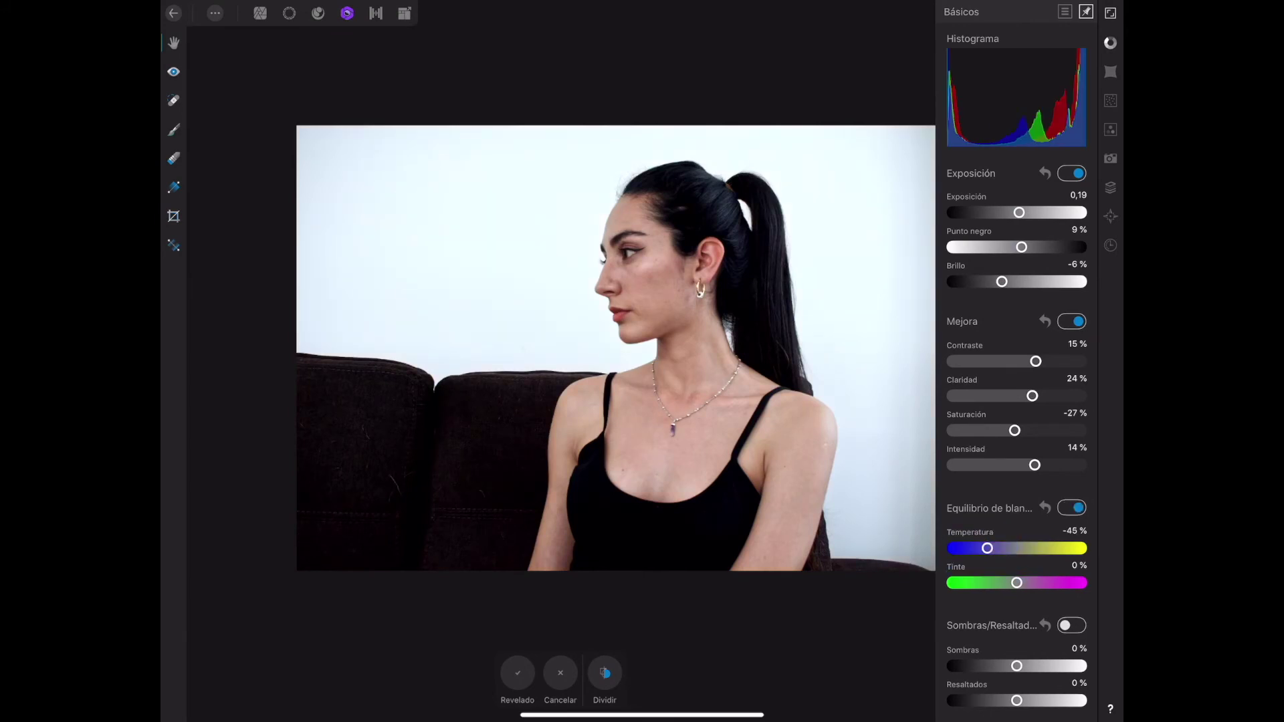
{"action": "left_click_drag", "start_coordinate": [1020, 212], "coordinate": [1037, 212]}
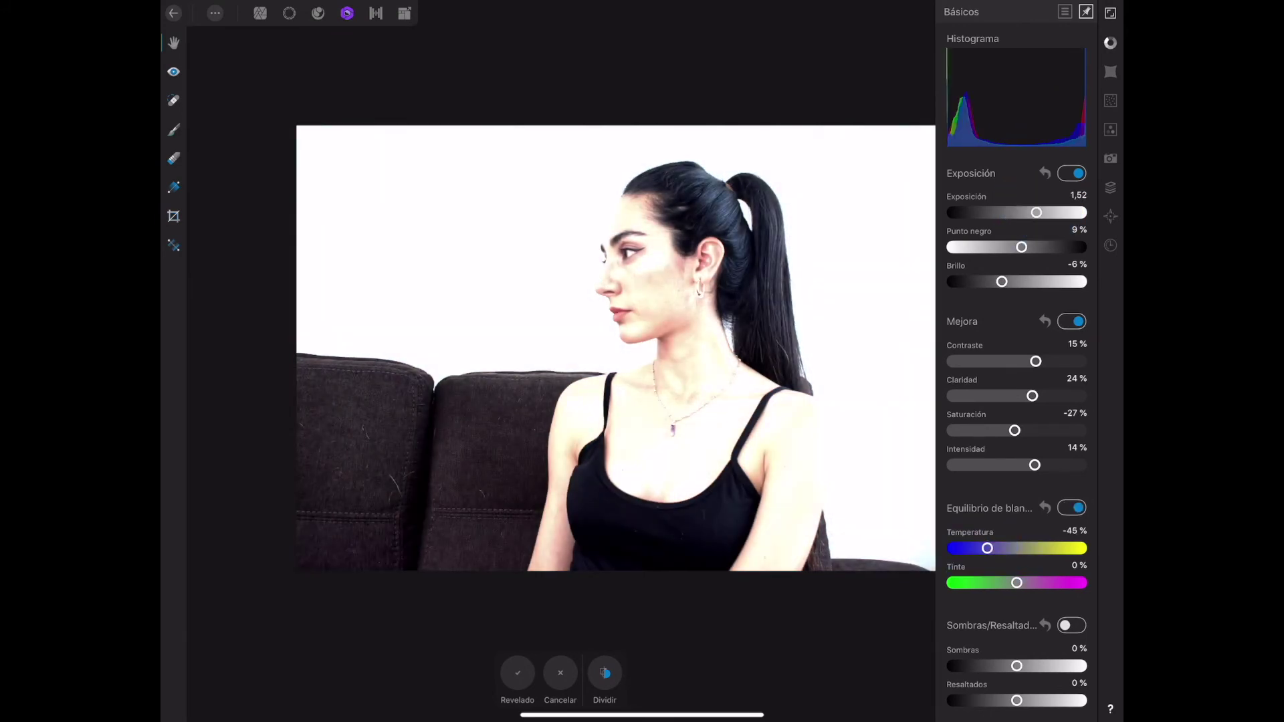
{"action": "left_click", "coordinate": [215, 13]}
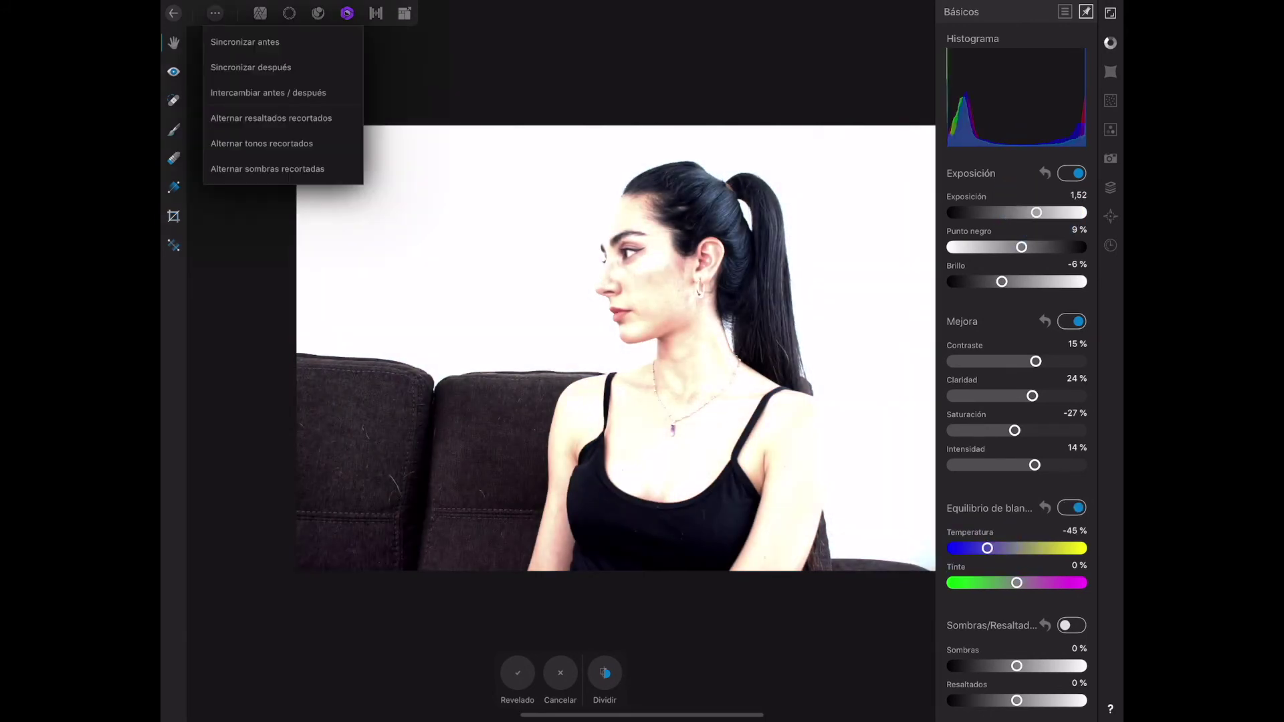
{"action": "left_click", "coordinate": [268, 92]}
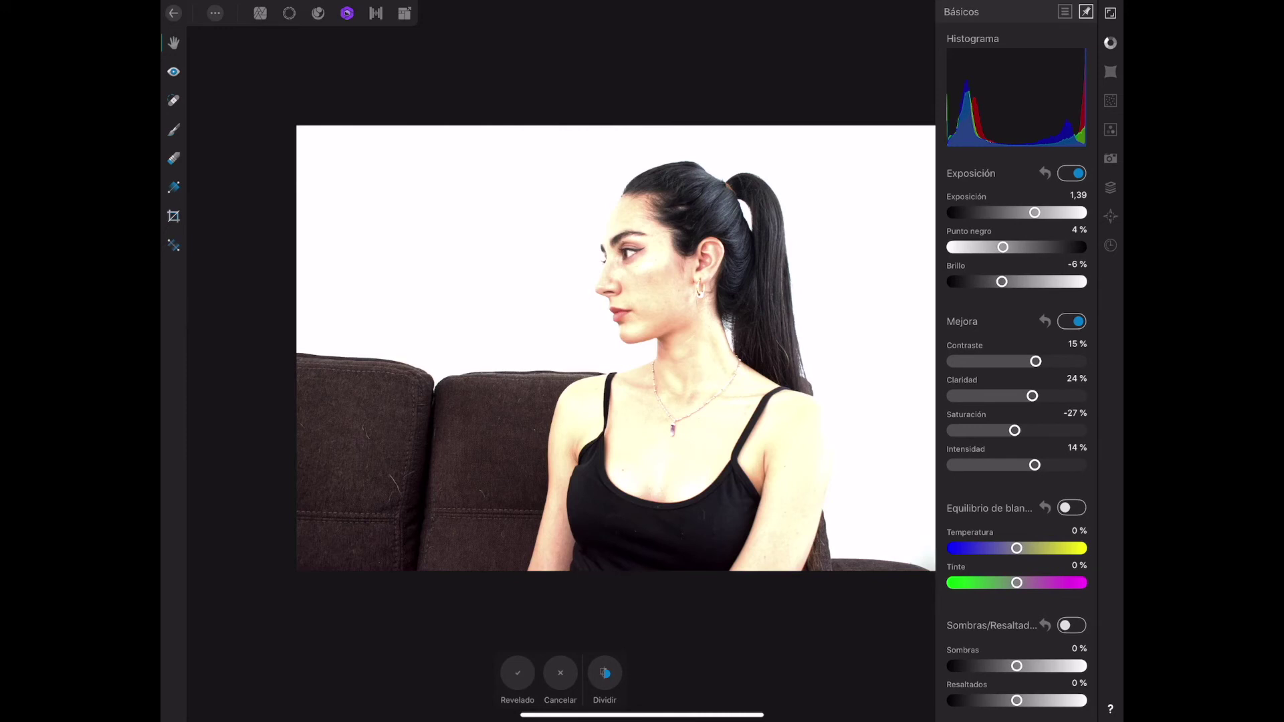
{"action": "left_click", "coordinate": [518, 673]}
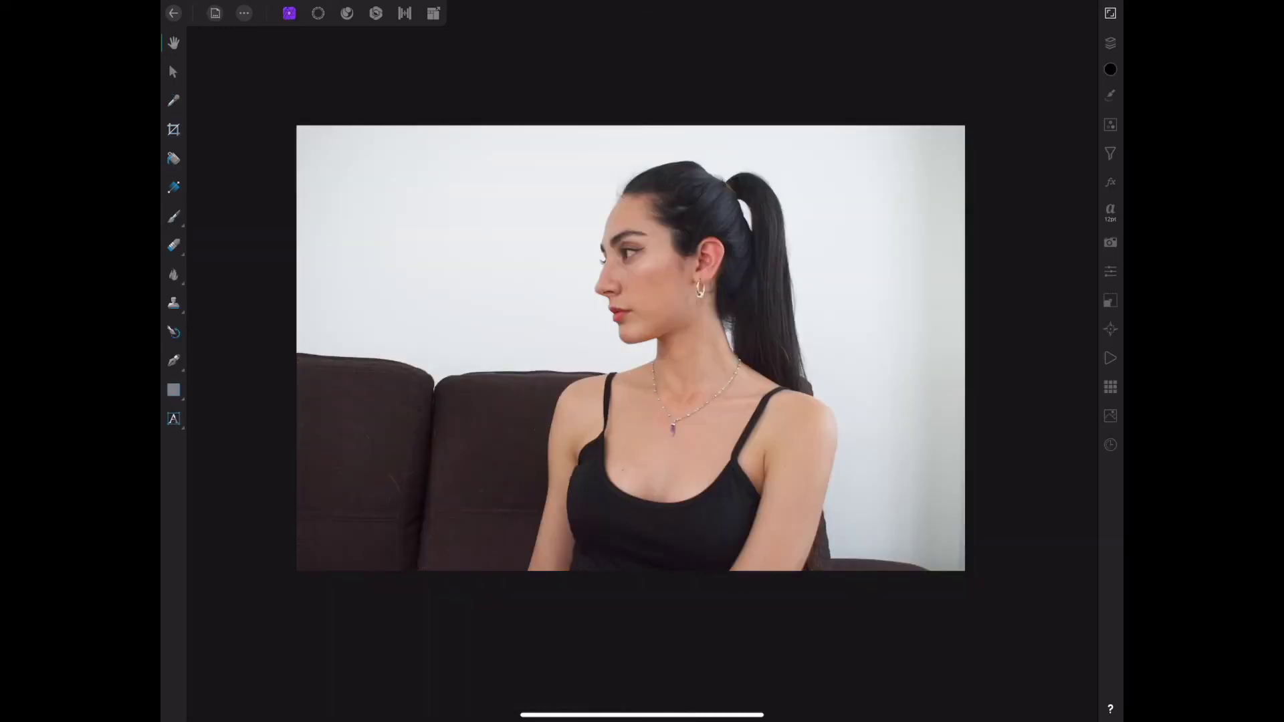
- In Develop, set brightness to -7%, contrast to -21% and temperature to -81%
{"action": "left_click", "coordinate": [376, 13]}
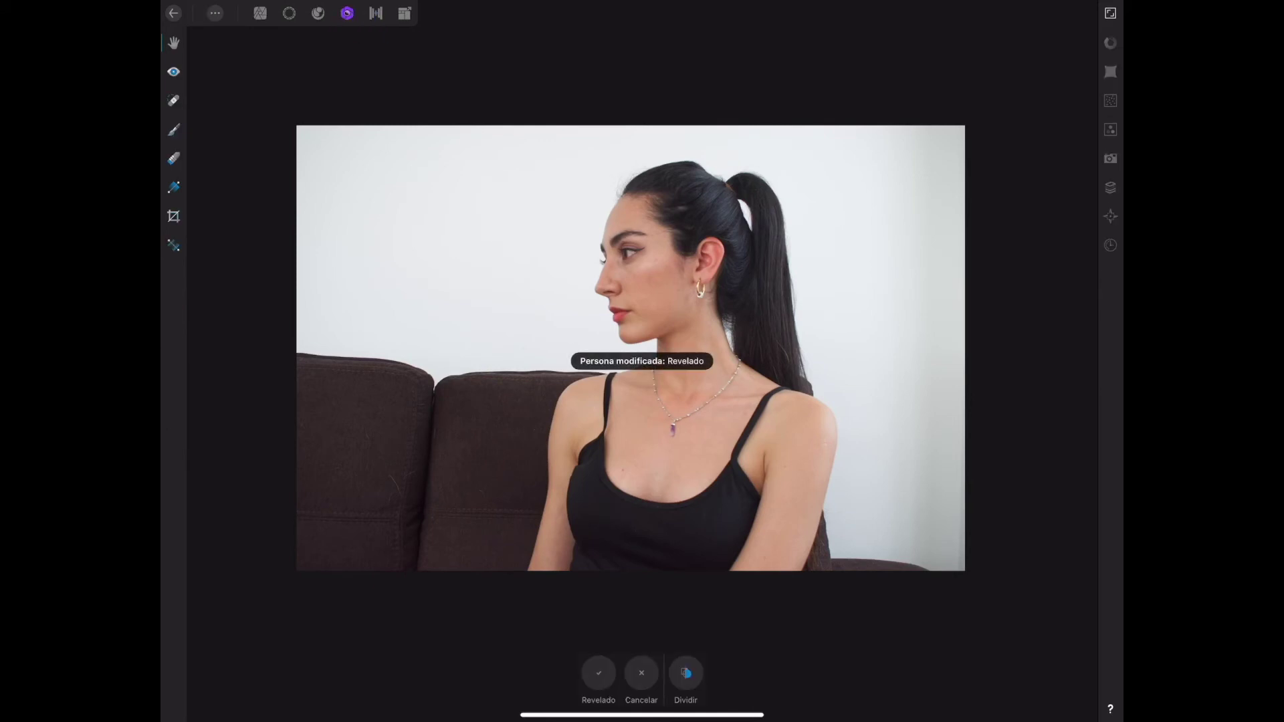
{"action": "left_click", "coordinate": [215, 12]}
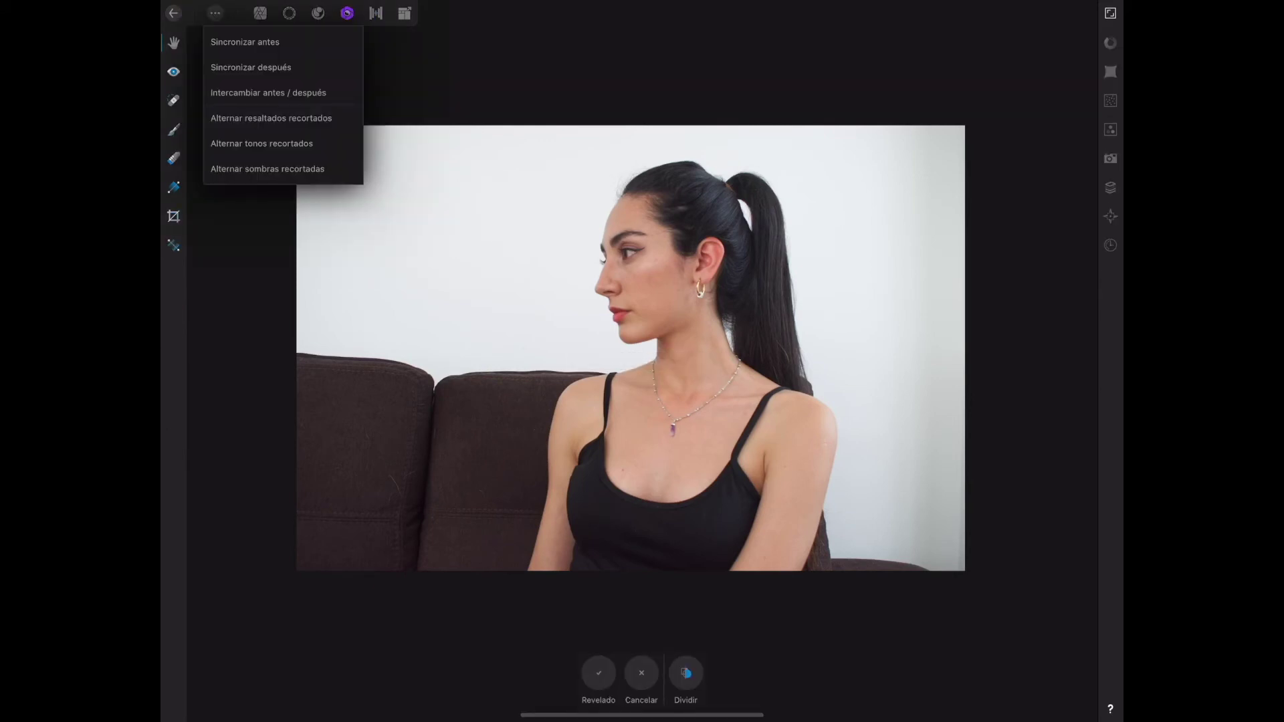
{"action": "left_click", "coordinate": [268, 92]}
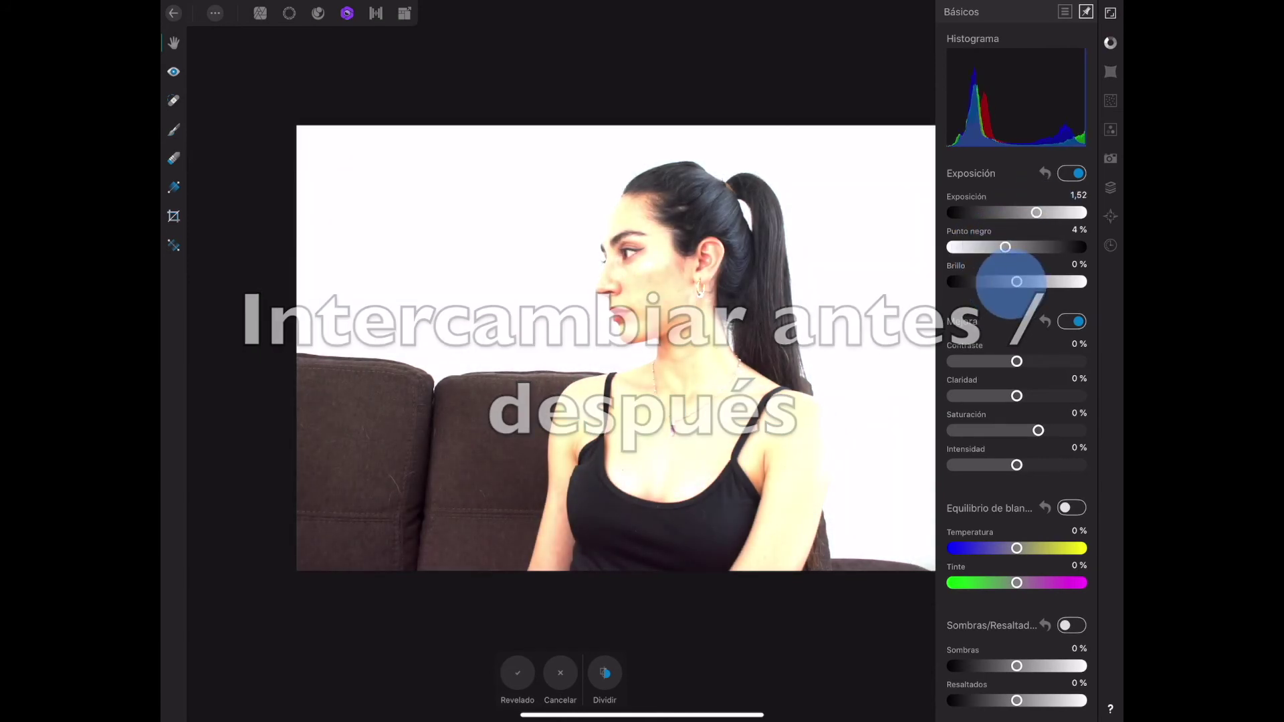
{"action": "left_click_drag", "start_coordinate": [1016, 282], "coordinate": [999, 282]}
{"action": "left_click_drag", "start_coordinate": [1017, 361], "coordinate": [990, 361]}
{"action": "left_click_drag", "start_coordinate": [1016, 549], "coordinate": [964, 549]}
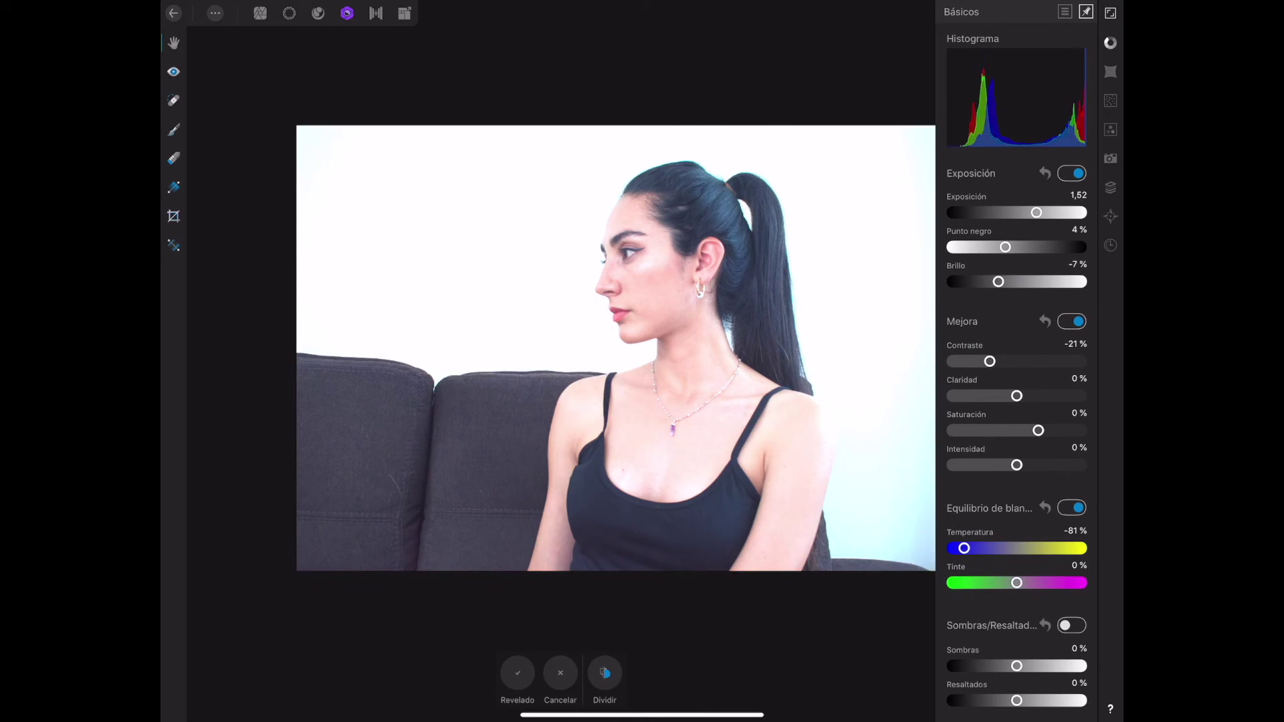
- Swap between before and after versions several times to compare the edit
{"action": "left_click", "coordinate": [215, 13]}
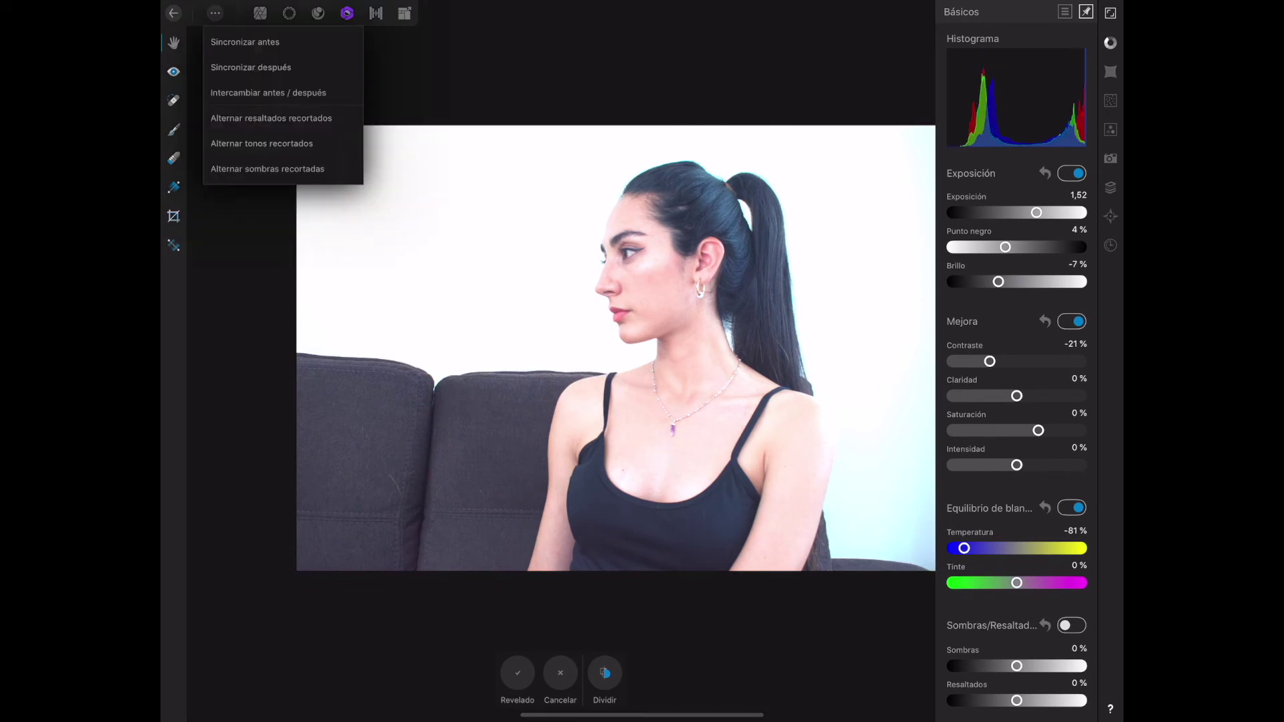
{"action": "left_click", "coordinate": [267, 92]}
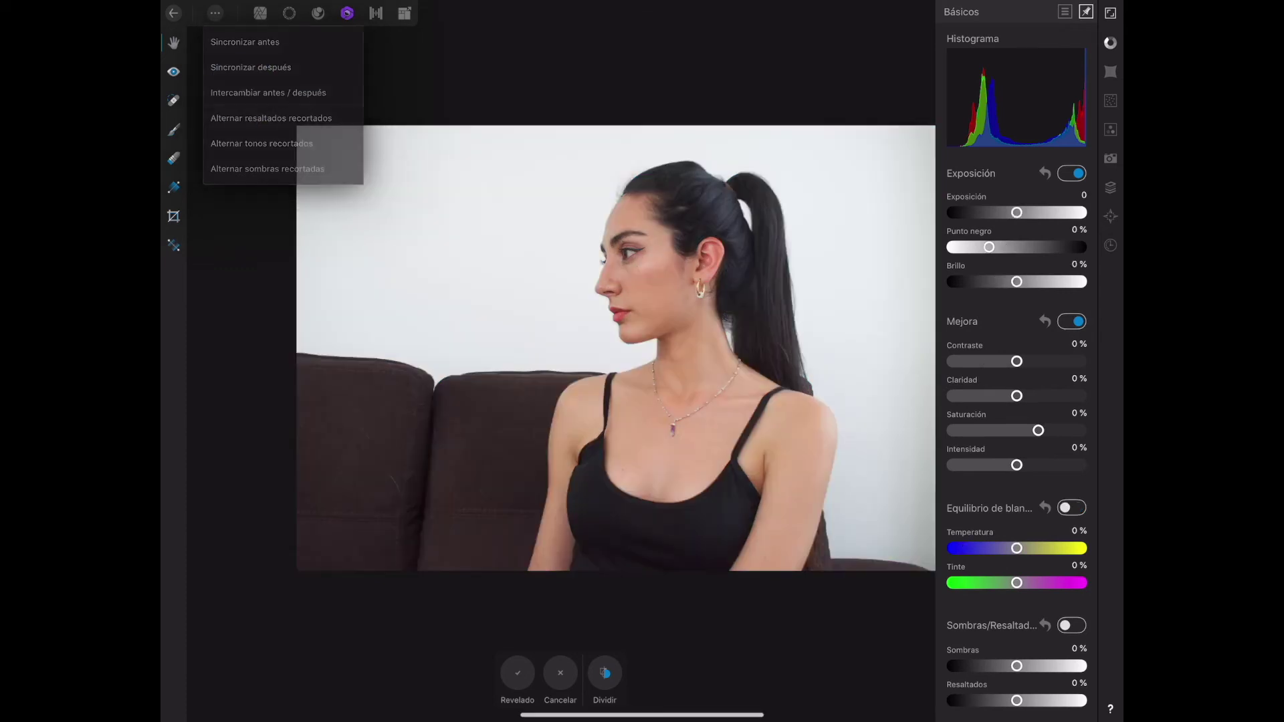
{"action": "left_click", "coordinate": [215, 13]}
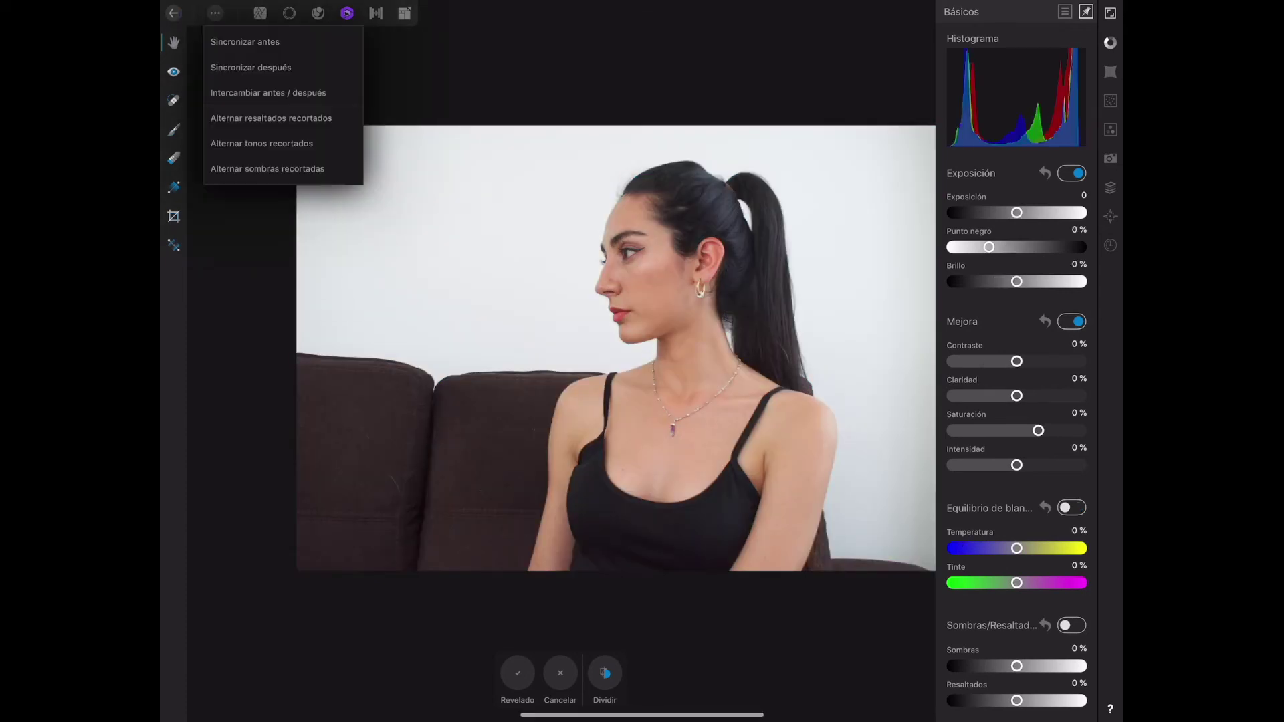
{"action": "left_click", "coordinate": [240, 92]}
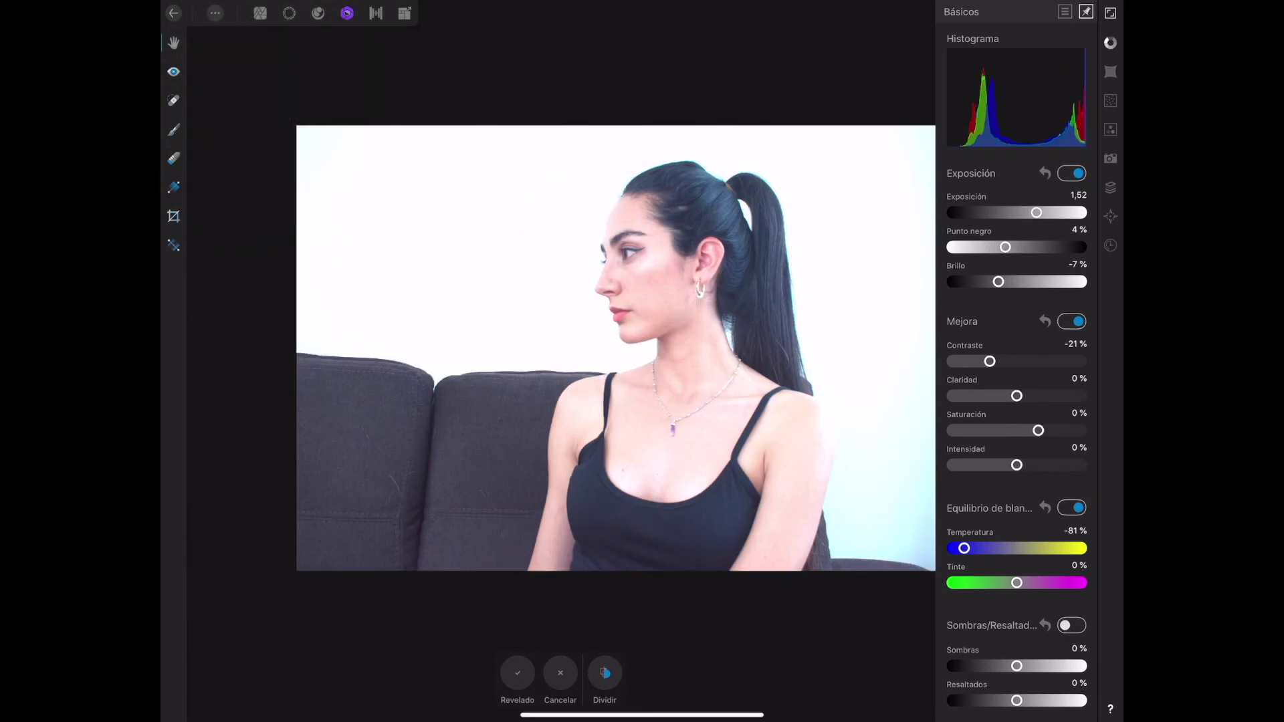
{"action": "left_click", "coordinate": [215, 13]}
{"action": "left_click", "coordinate": [267, 92]}
{"action": "left_click", "coordinate": [214, 13]}
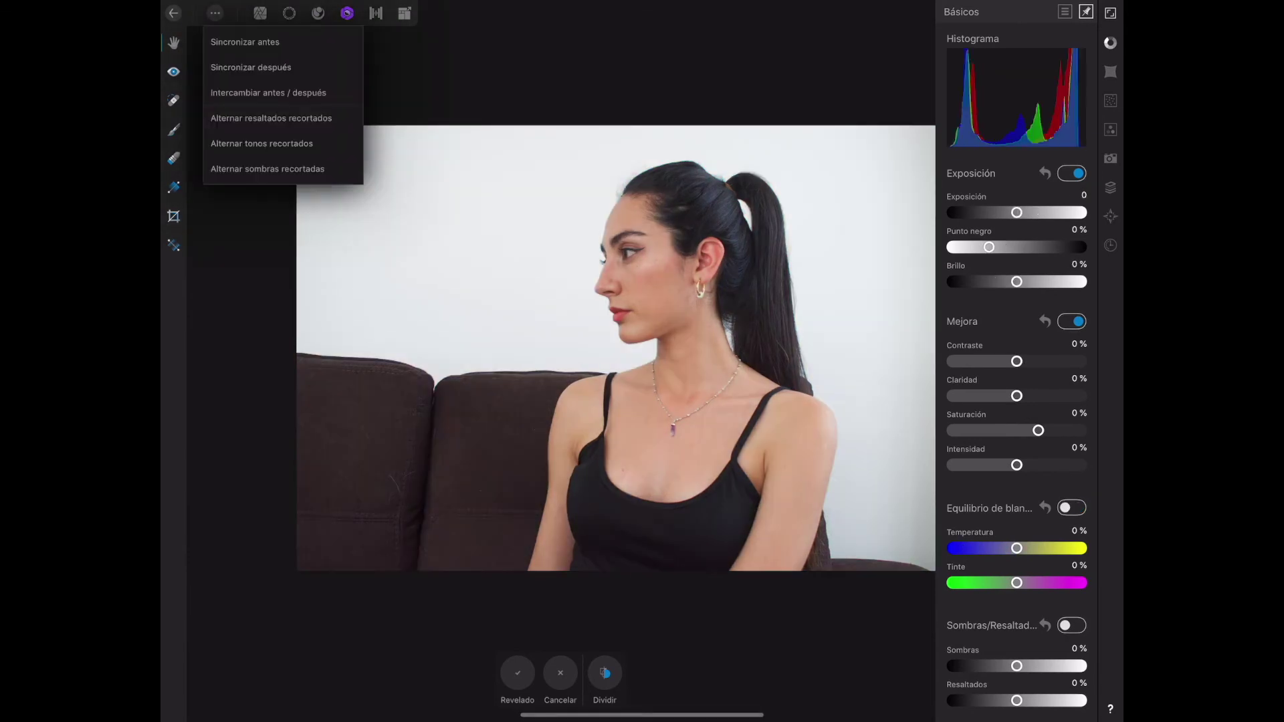
{"action": "left_click", "coordinate": [268, 92]}
- Return to the edited version and display clipped highlights on the photo
{"action": "left_click", "coordinate": [214, 13]}
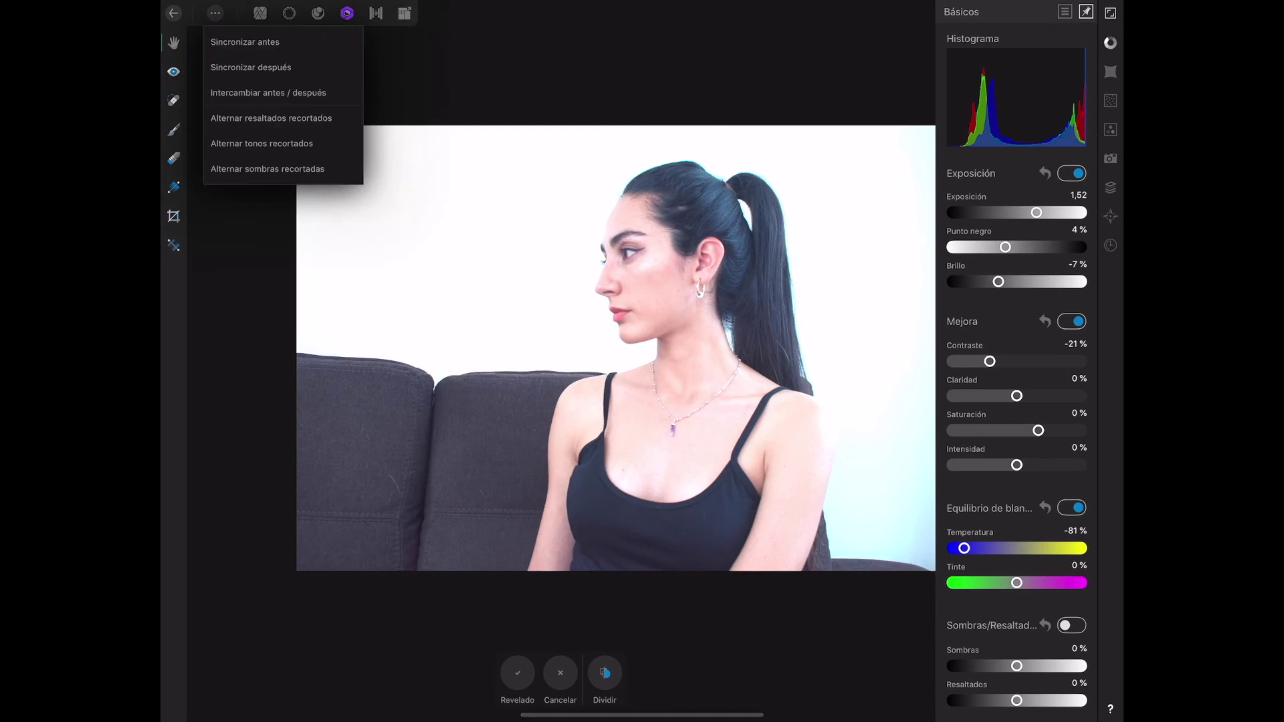
{"action": "left_click", "coordinate": [268, 92]}
{"action": "left_click", "coordinate": [215, 12]}
{"action": "left_click", "coordinate": [268, 92]}
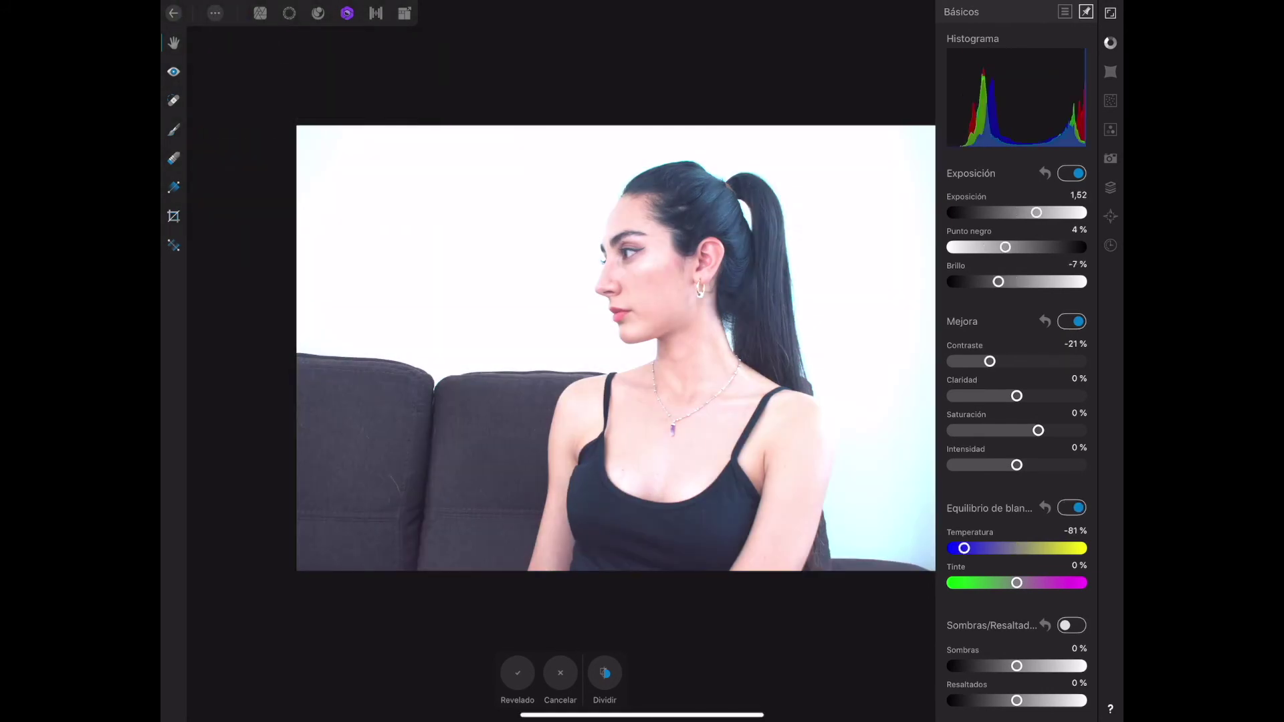
{"action": "left_click", "coordinate": [215, 13]}
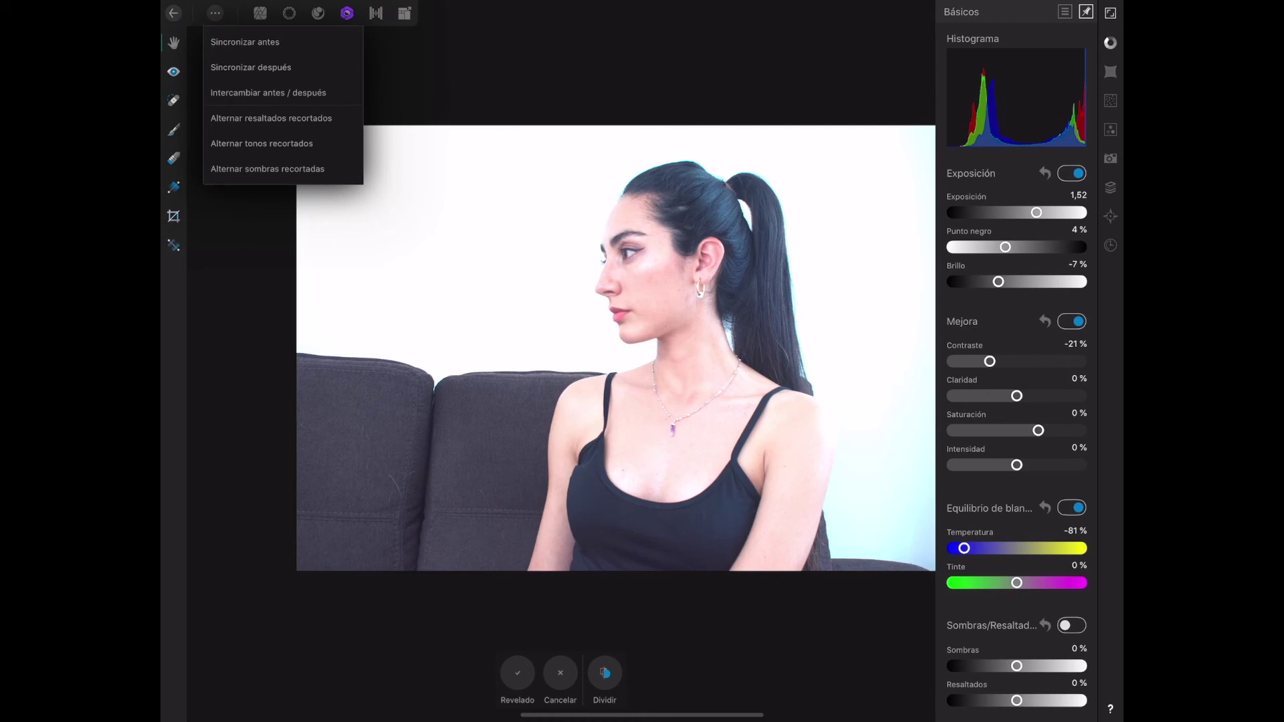
{"action": "left_click", "coordinate": [271, 118]}
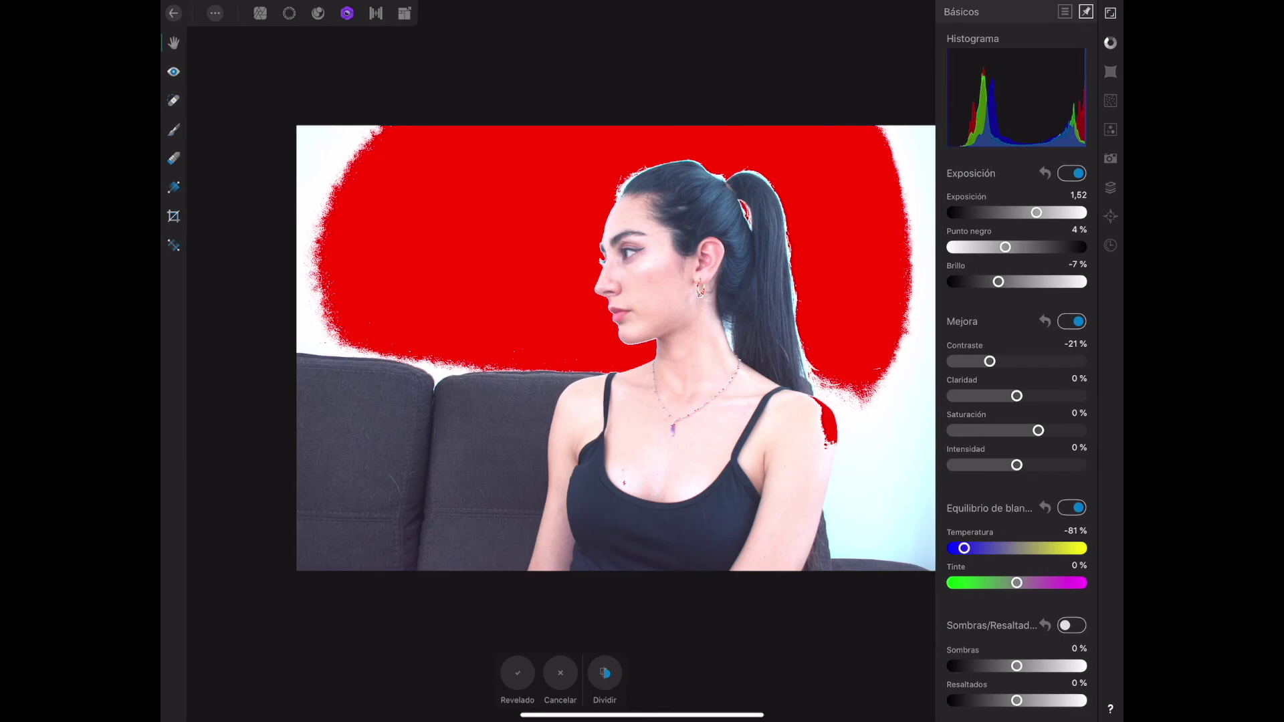
{"action": "left_click", "coordinate": [215, 12]}
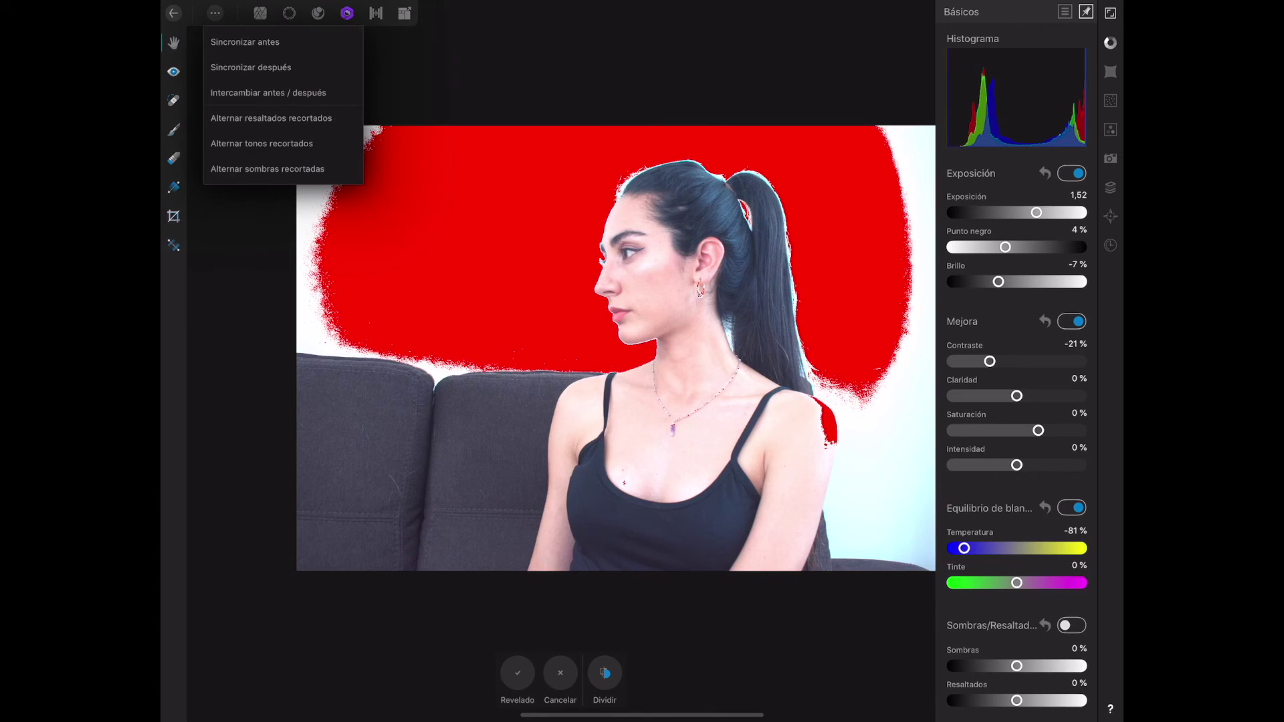
{"action": "left_click", "coordinate": [230, 118]}
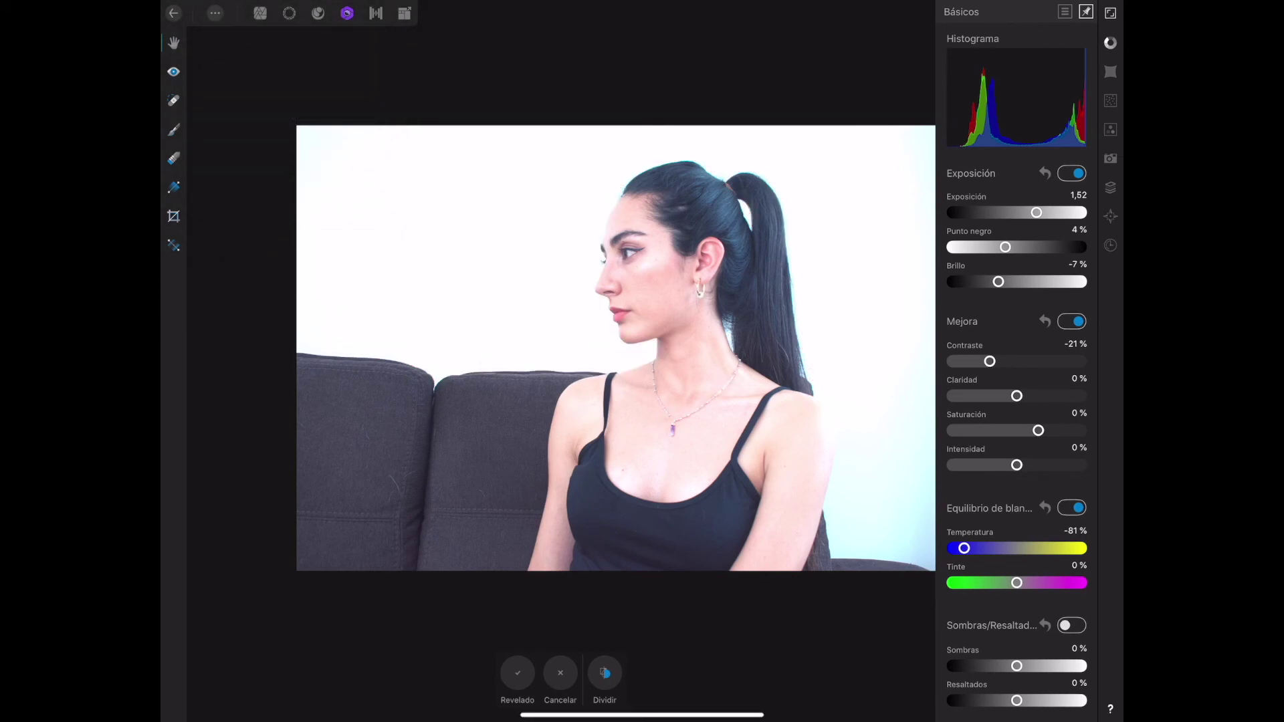
{"action": "left_click", "coordinate": [215, 13]}
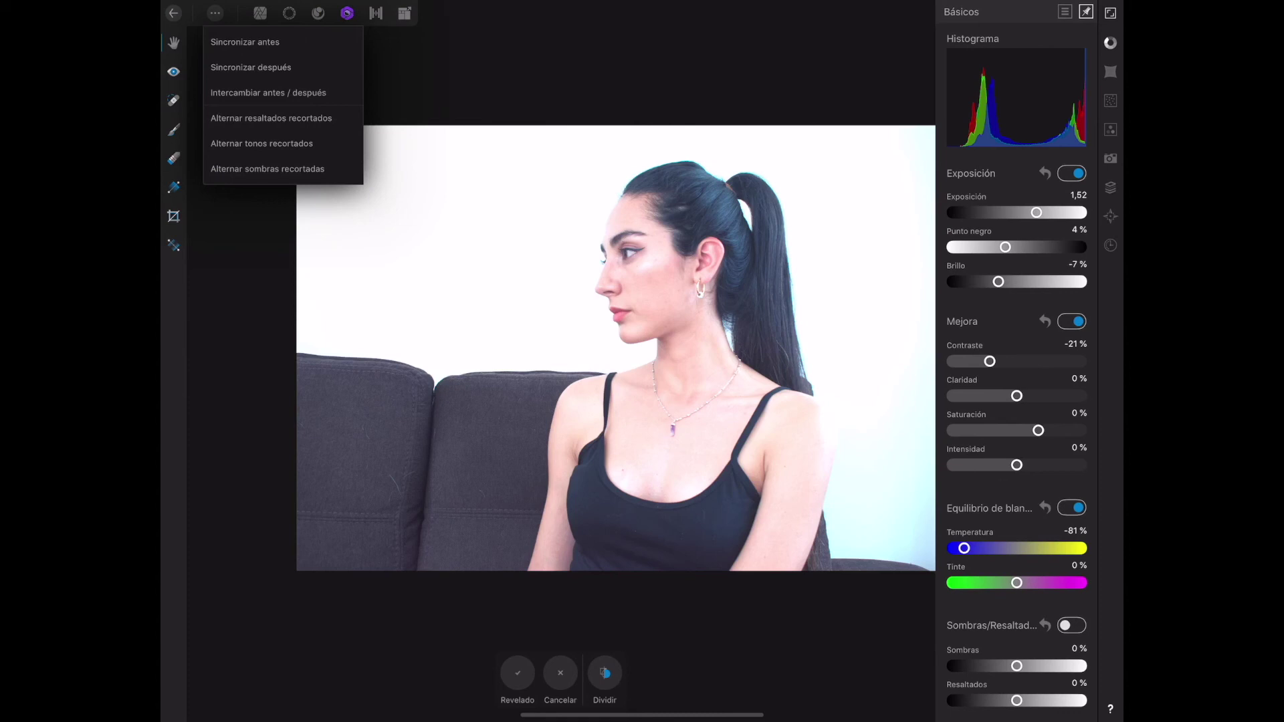
{"action": "left_click", "coordinate": [262, 143]}
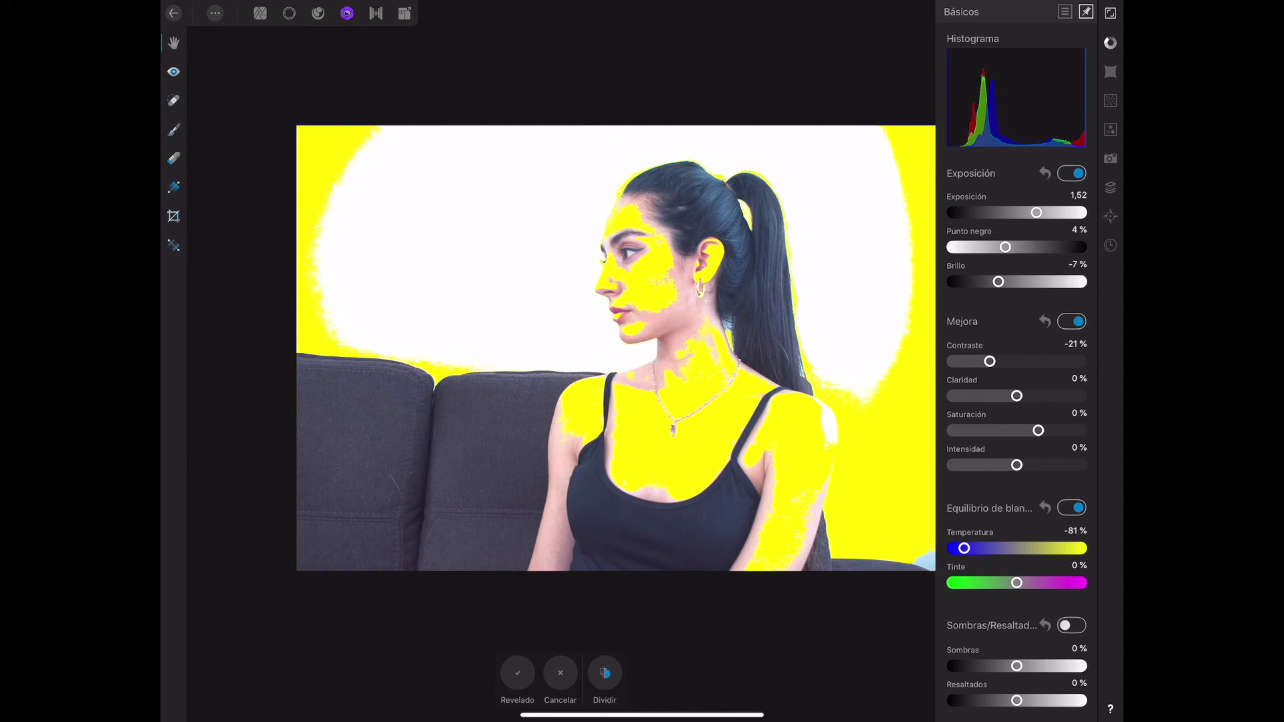
{"action": "left_click", "coordinate": [215, 13]}
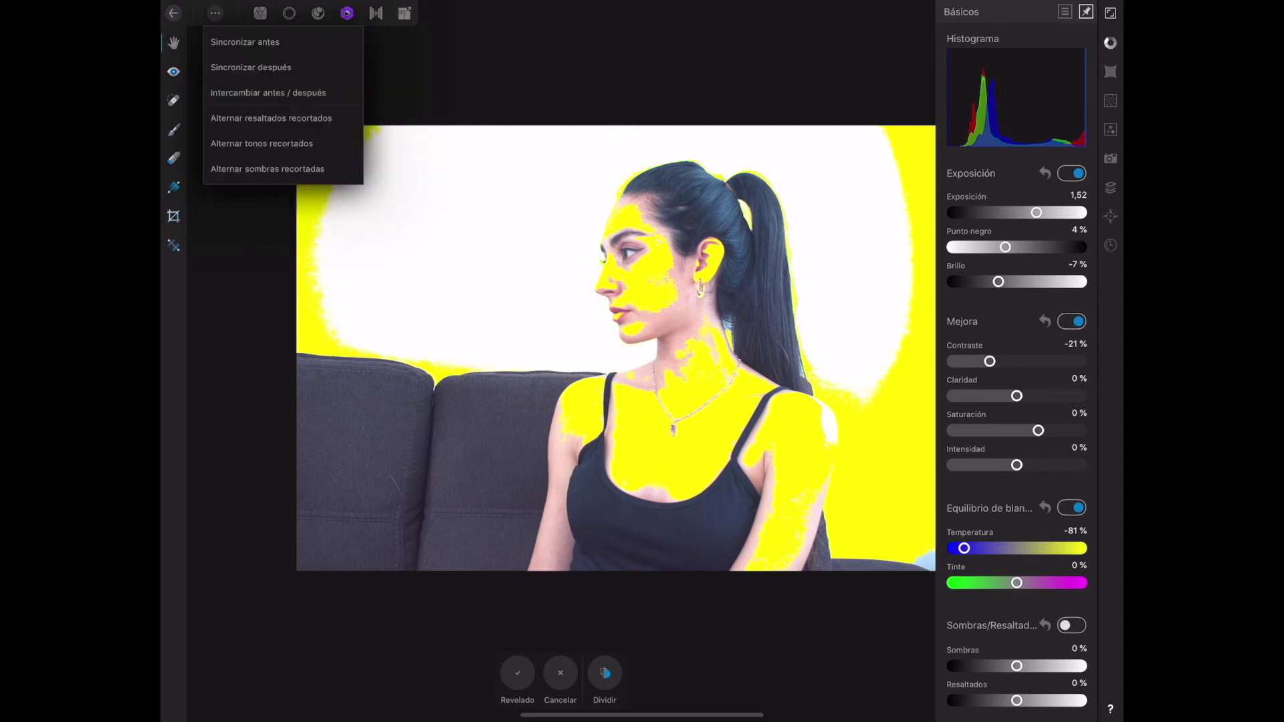
{"action": "left_click", "coordinate": [262, 143]}
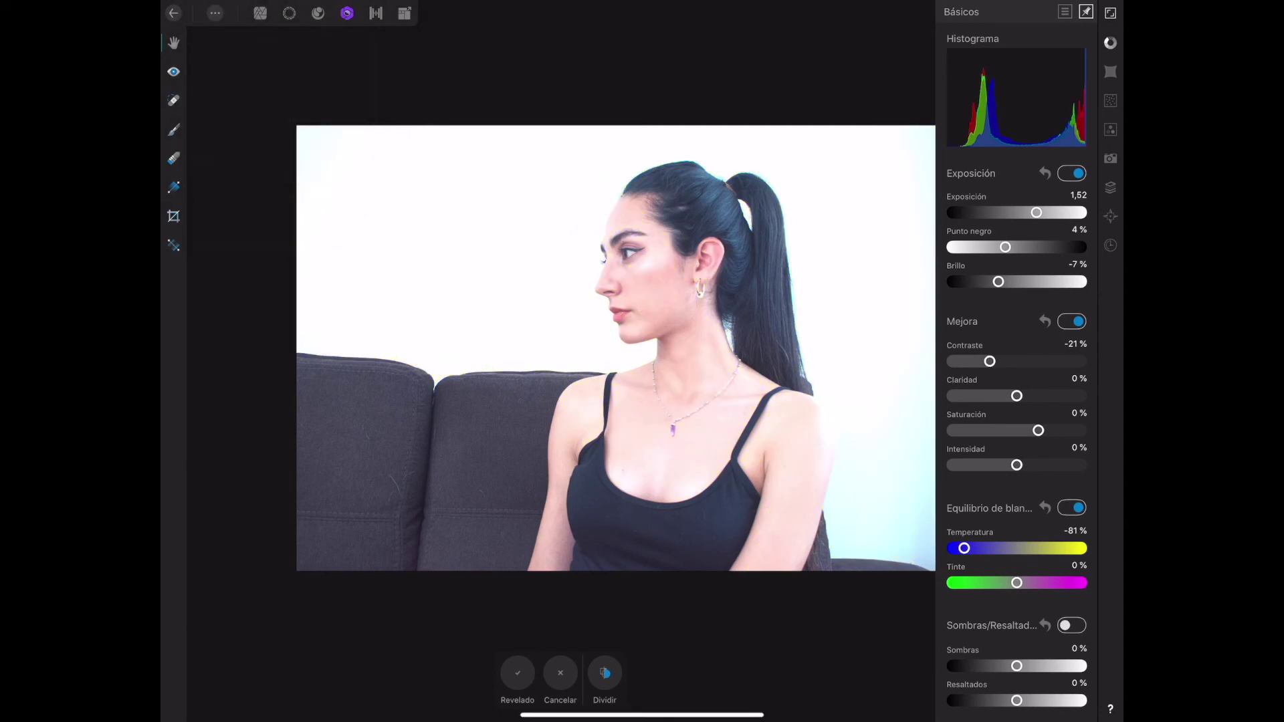
{"action": "left_click", "coordinate": [215, 13]}
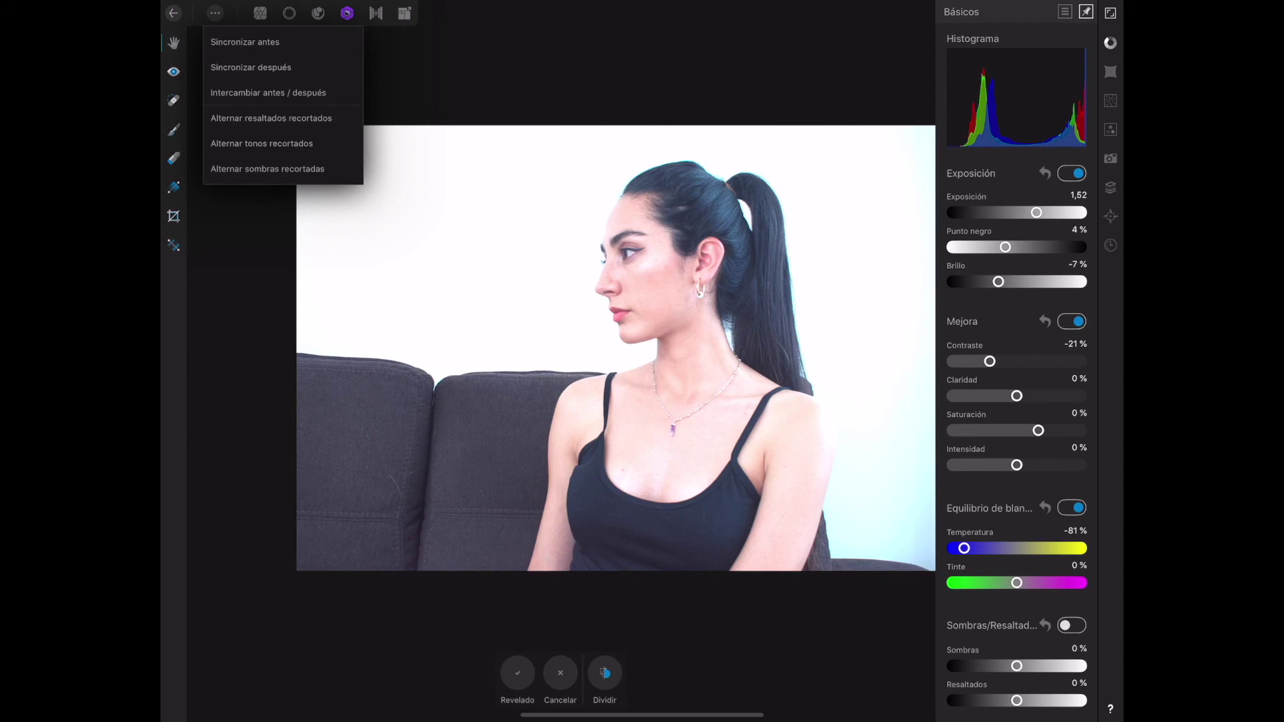
{"action": "key", "text": "Escape"}
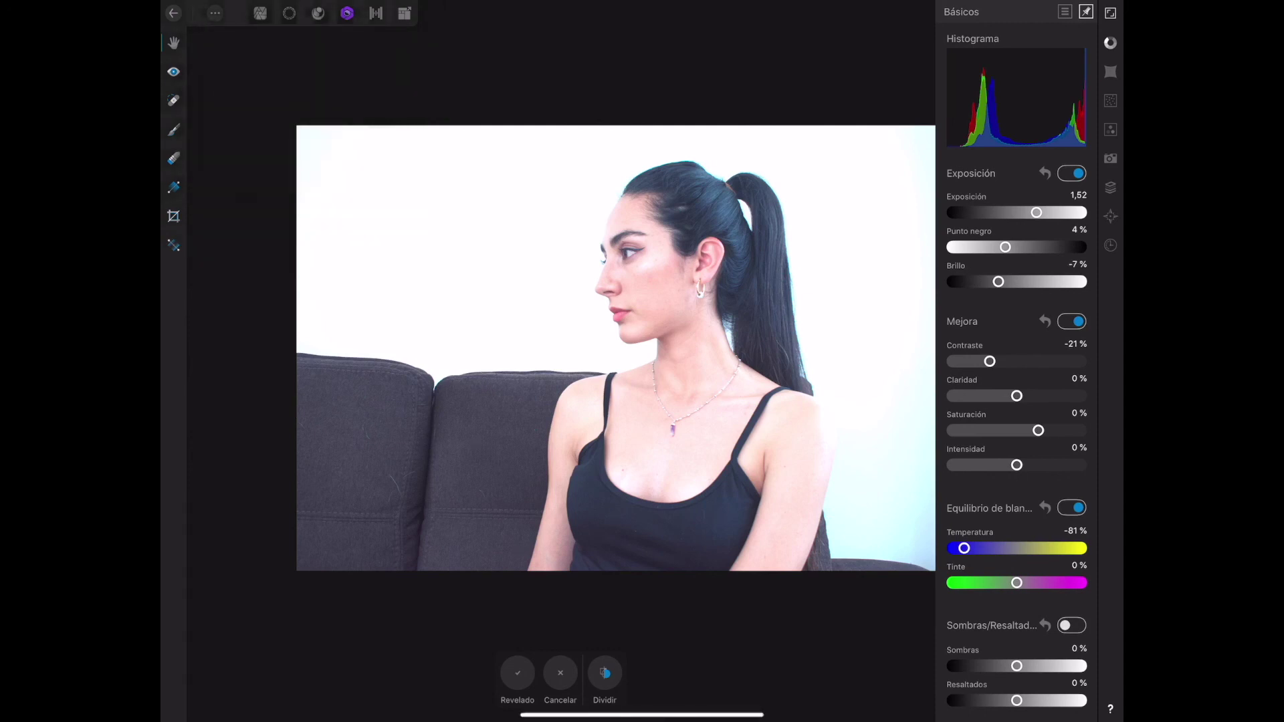
- Set black point 20%, exposure -2,06, brightness -7%, and show clipped shadows in blue
{"action": "left_click", "coordinate": [215, 12]}
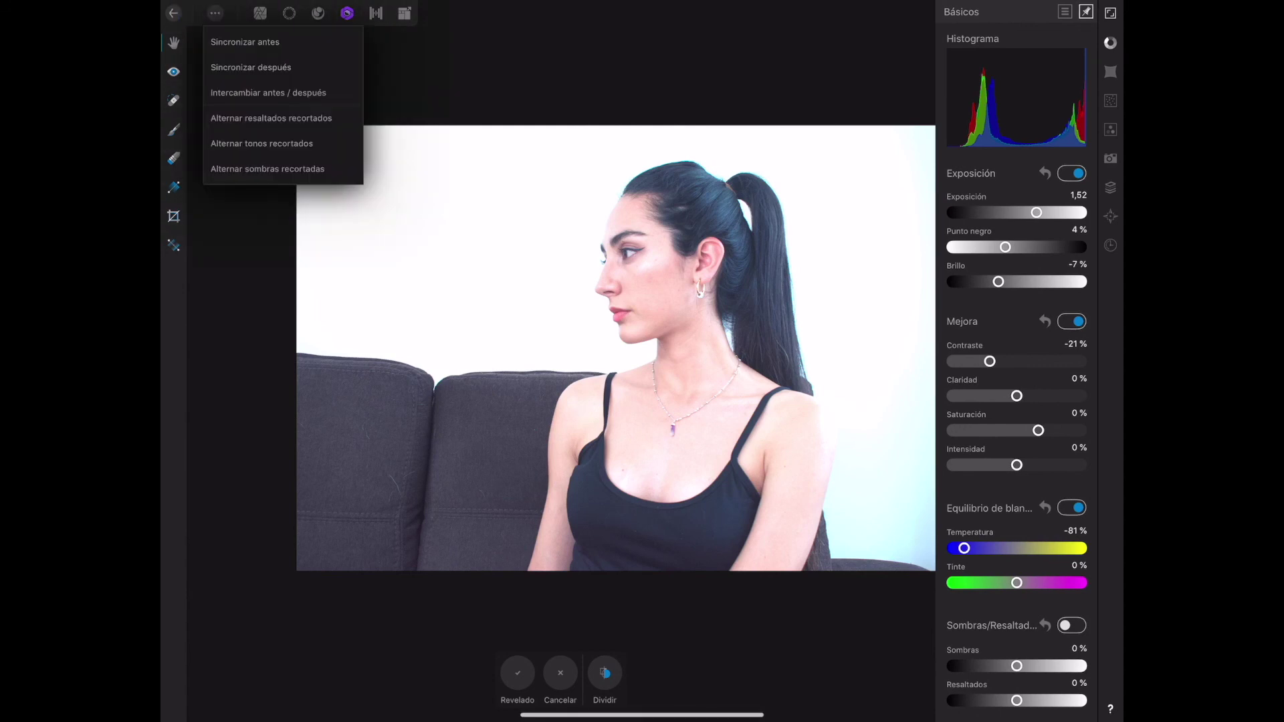
{"action": "left_click", "coordinate": [214, 13]}
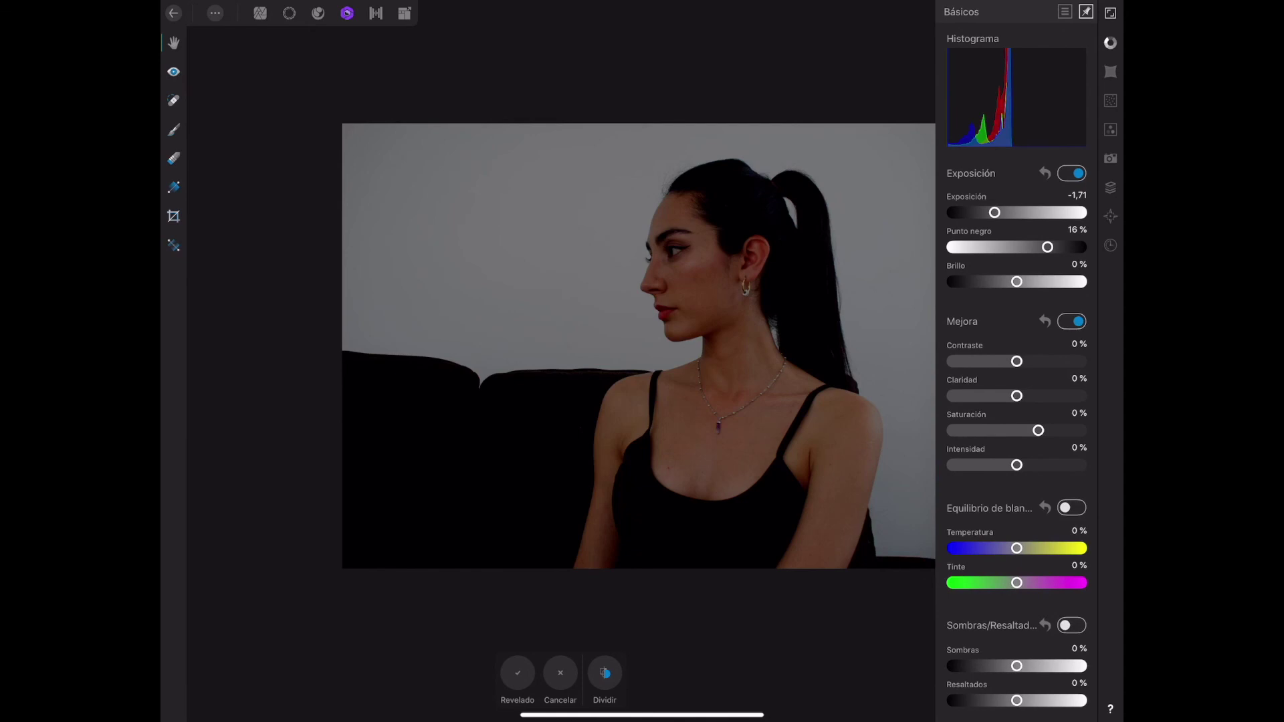
{"action": "left_click_drag", "start_coordinate": [1048, 247], "coordinate": [1062, 246]}
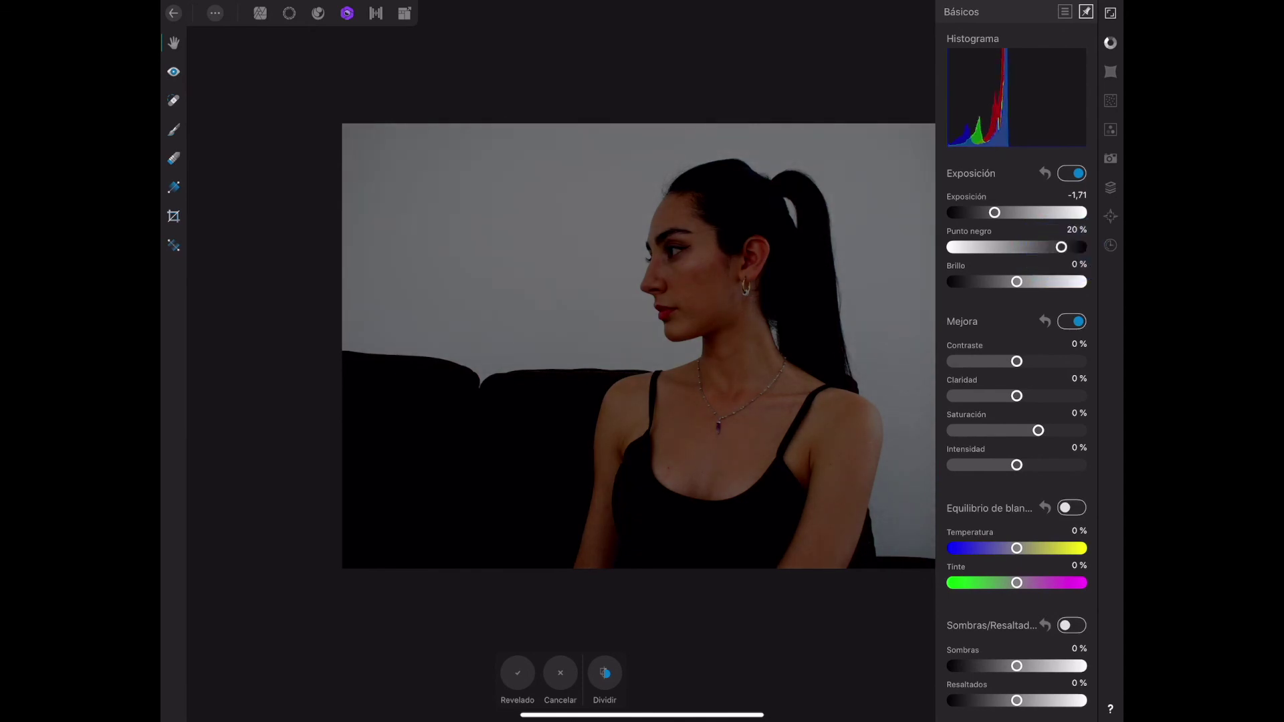
{"action": "left_click_drag", "start_coordinate": [995, 212], "coordinate": [990, 212]}
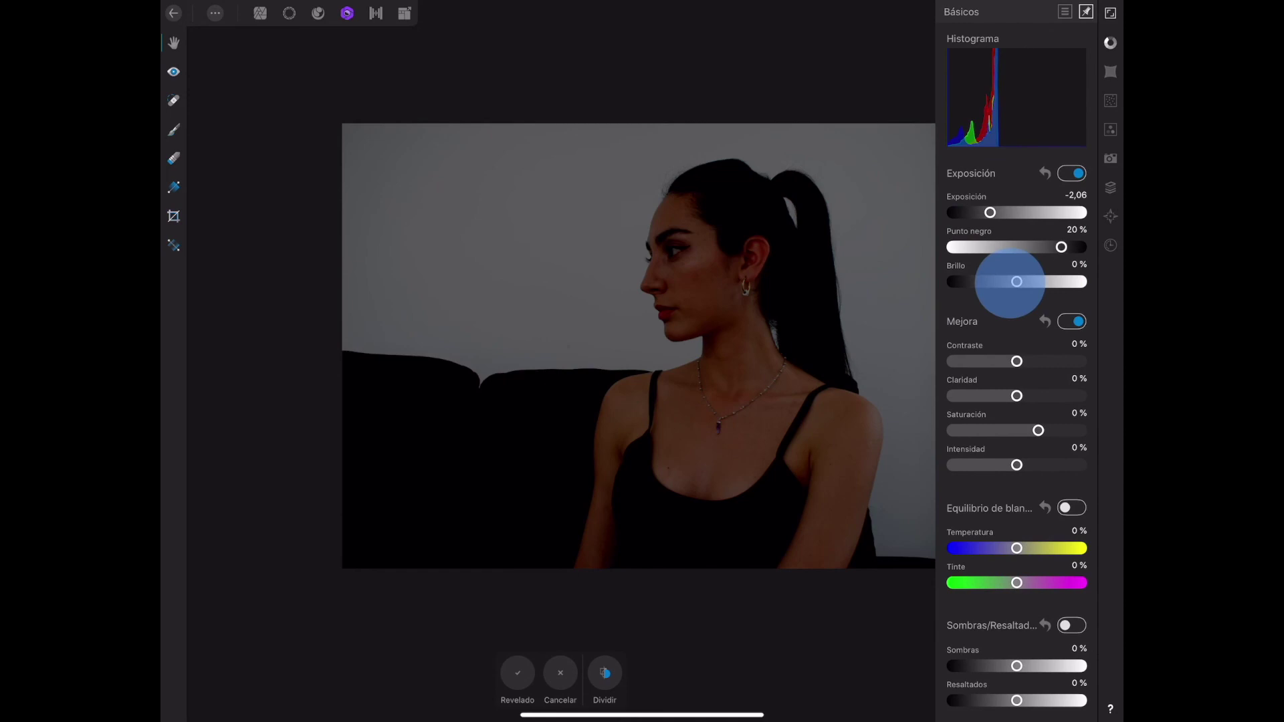
{"action": "left_click_drag", "start_coordinate": [1016, 282], "coordinate": [997, 281]}
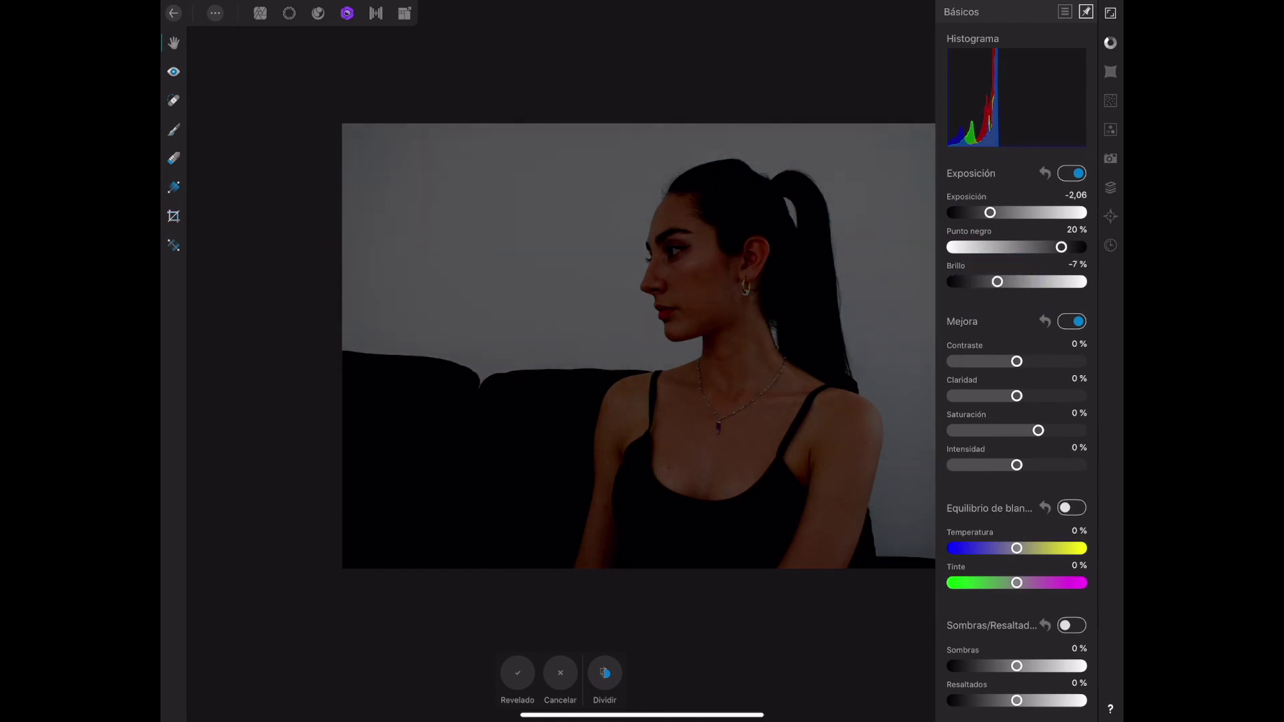
{"action": "left_click", "coordinate": [215, 12]}
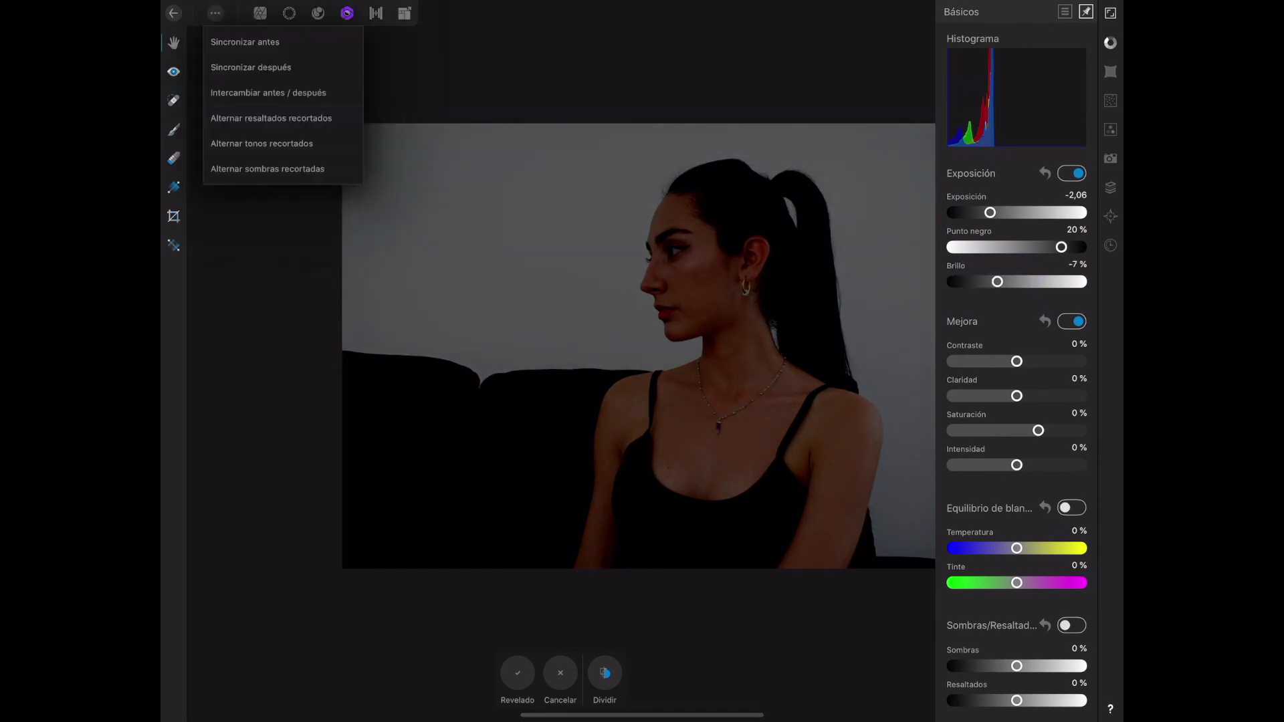
{"action": "left_click", "coordinate": [244, 169]}
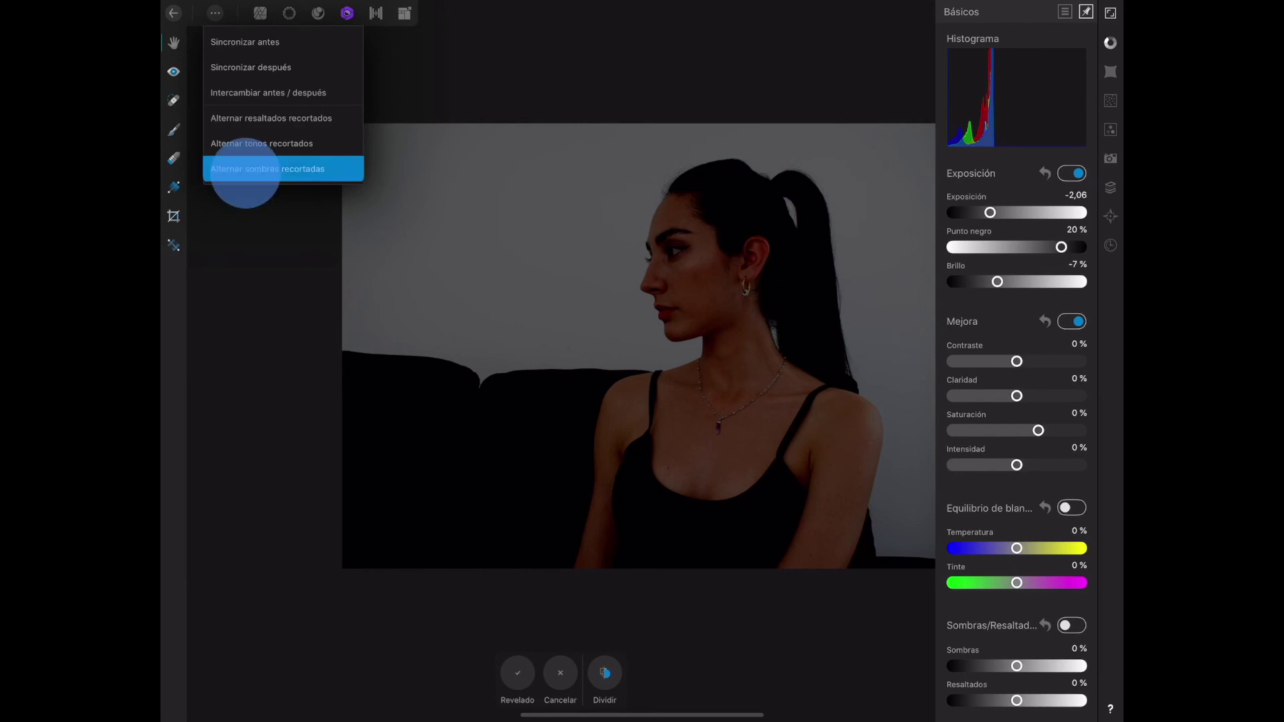